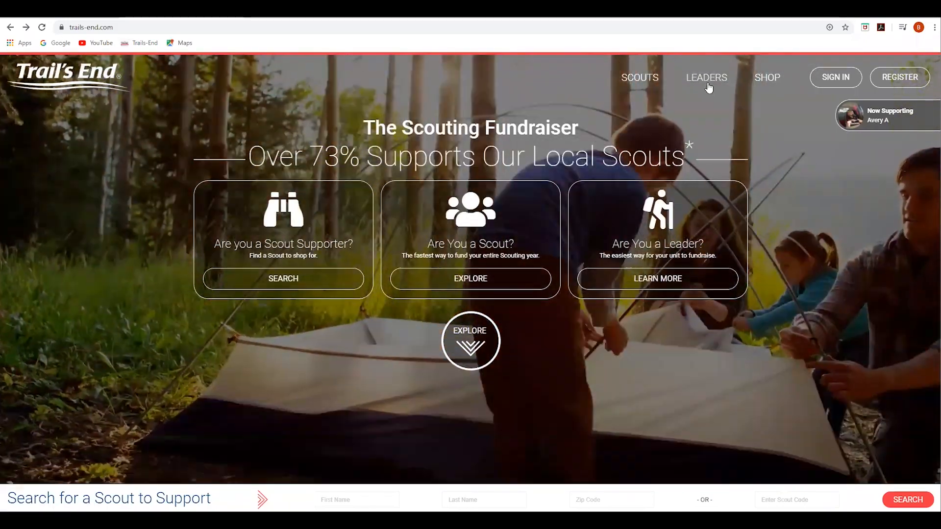
# Open the leaders' unit registration and choose to register on behalf of another leader
pyautogui.click(711, 80)
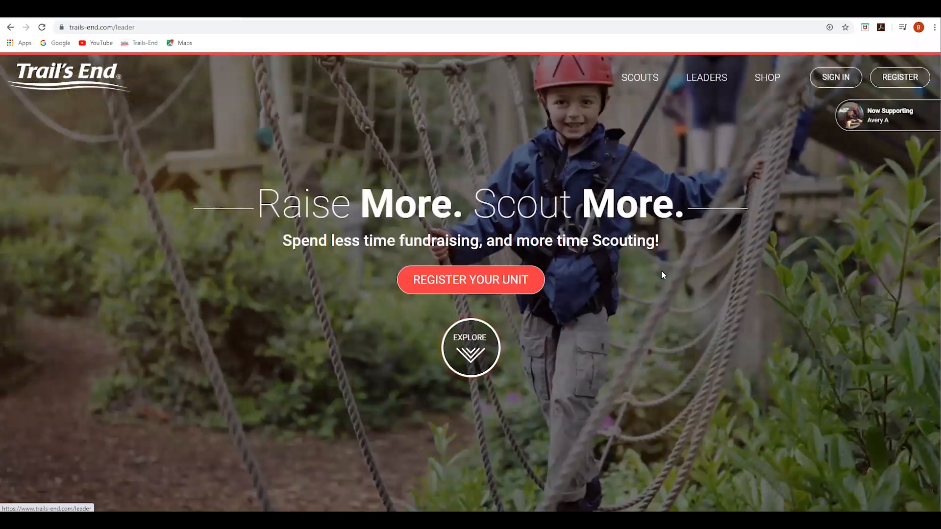
pyautogui.click(537, 289)
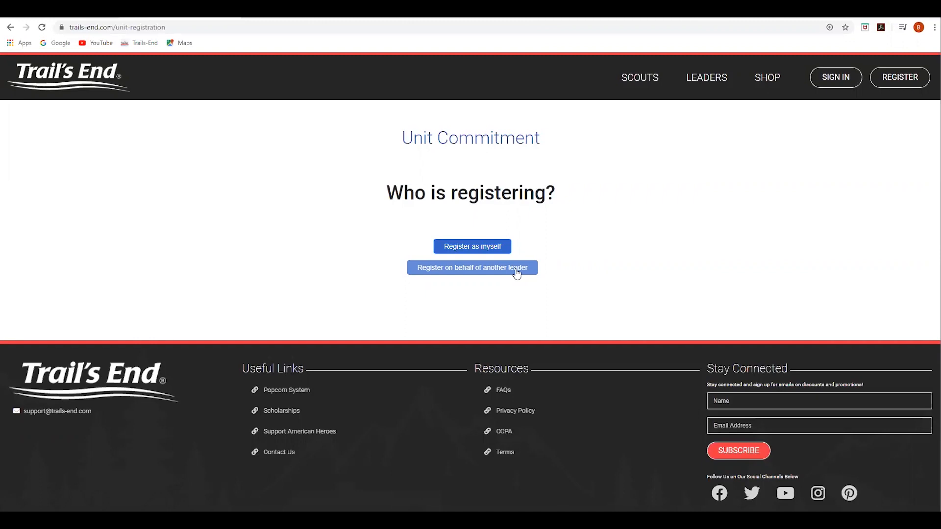
pyautogui.click(517, 274)
# Select Order Testing Council, Demo District and a unit for the commitment, and continue to the user information
pyautogui.click(514, 239)
pyautogui.write('or')
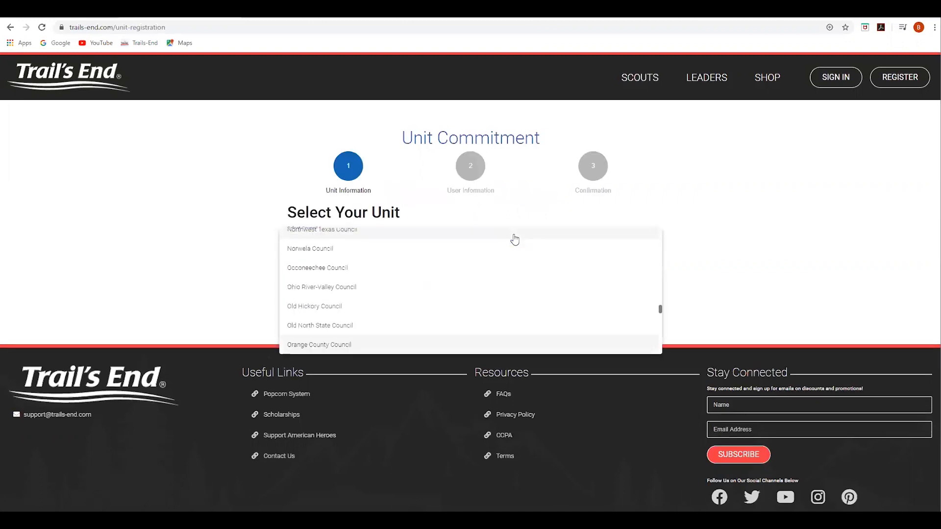
pyautogui.scroll(-1, 552, 303)
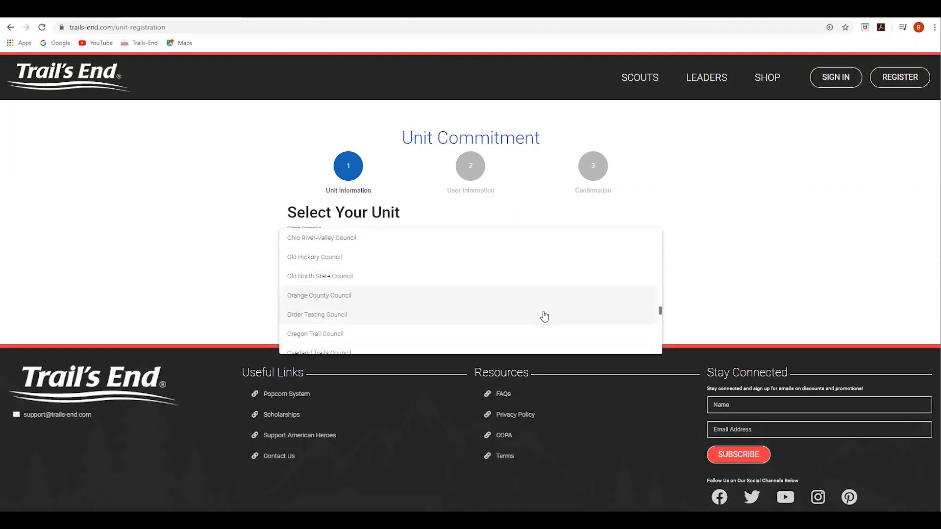
pyautogui.click(542, 315)
pyautogui.click(521, 263)
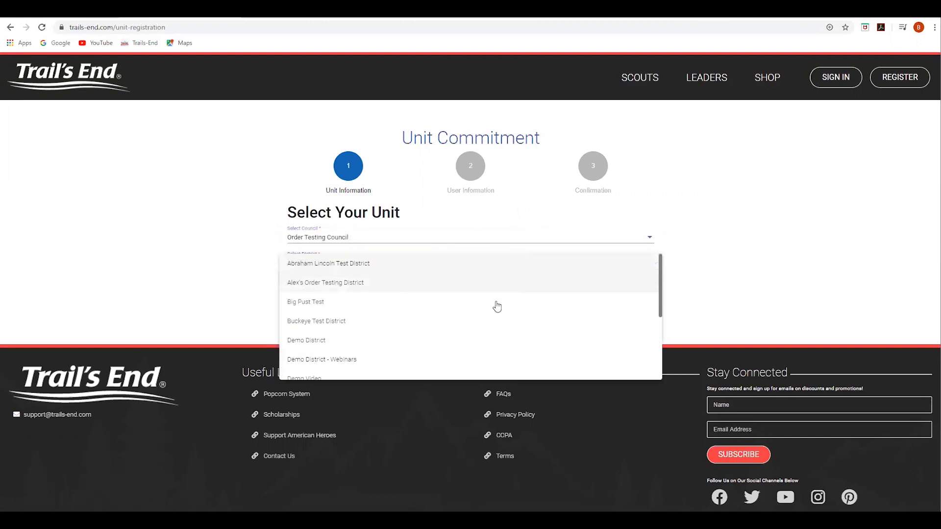
pyautogui.click(467, 345)
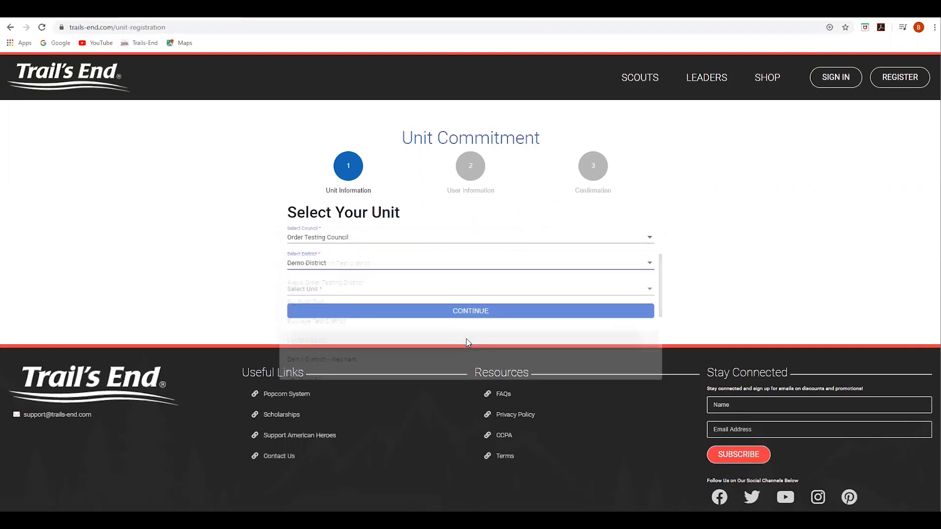
pyautogui.click(469, 293)
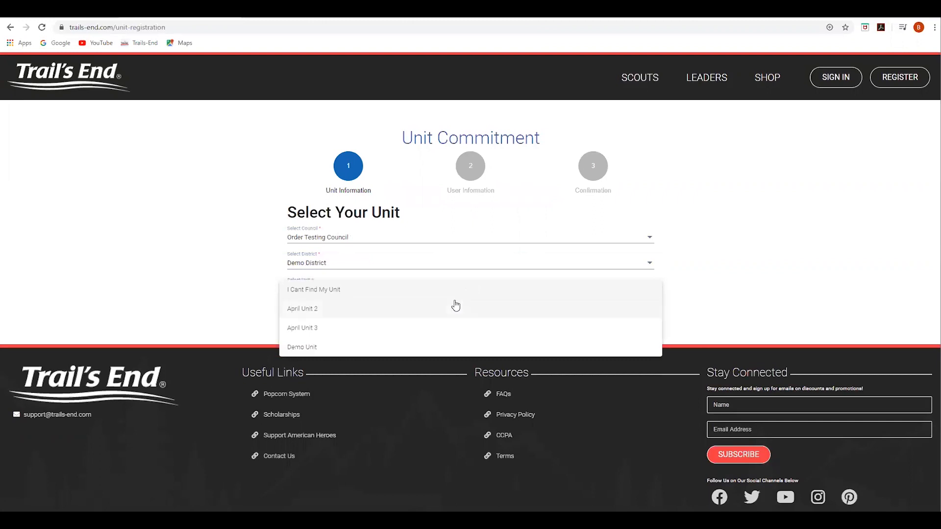
pyautogui.click(457, 294)
pyautogui.click(458, 310)
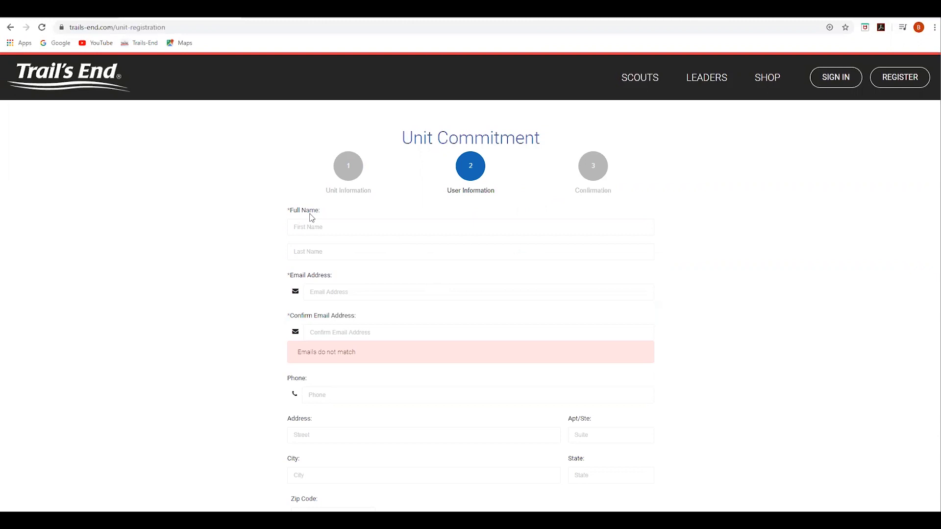
# Enter the leader's first and last name in the user information form
pyautogui.click(316, 227)
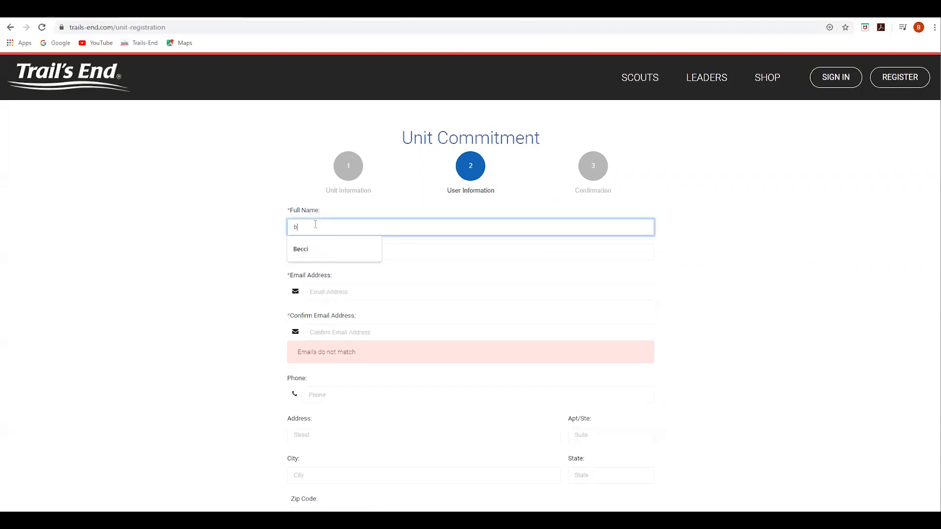
pyautogui.click(319, 249)
pyautogui.click(325, 253)
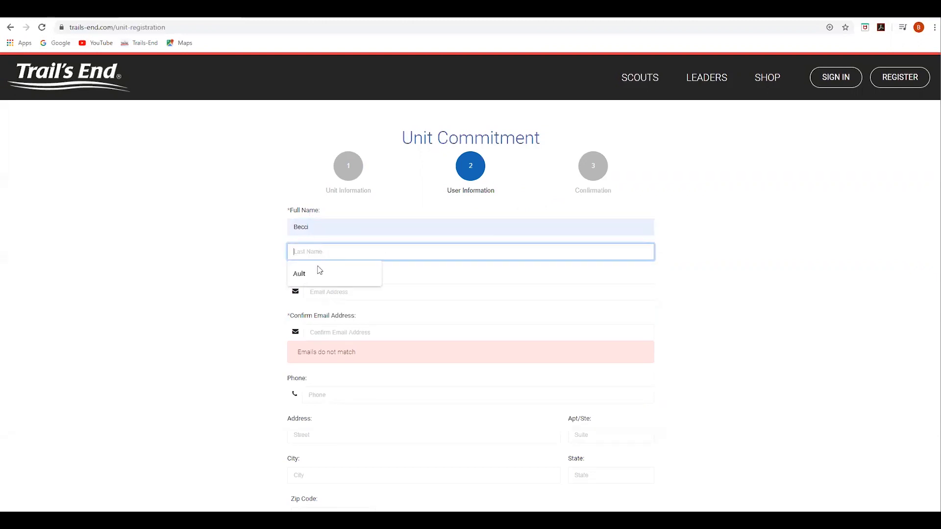
pyautogui.click(321, 272)
# Enter and confirm the leader's email address, leaving the remaining contact fields blank, and submit the unit registration
pyautogui.click(320, 292)
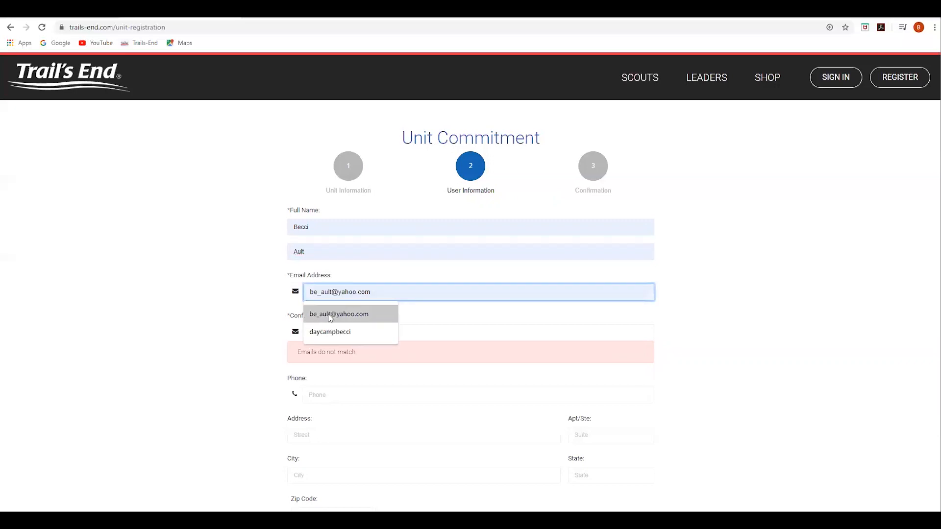
pyautogui.click(327, 316)
pyautogui.click(328, 333)
pyautogui.click(330, 353)
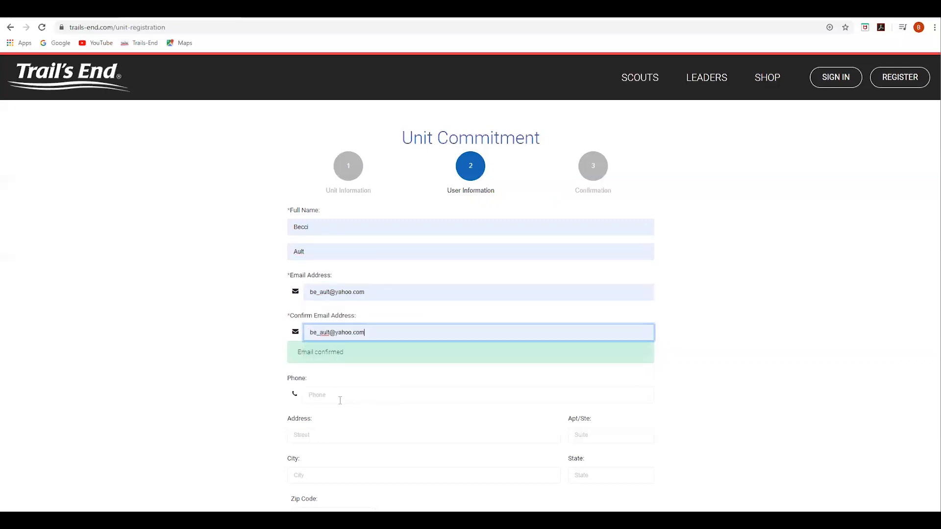
pyautogui.scroll(-2, 754, 446)
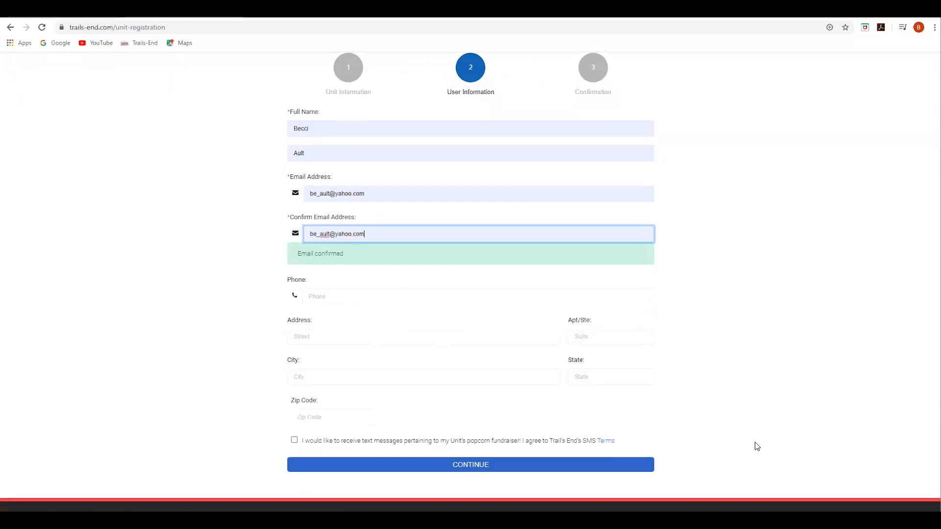
pyautogui.scroll(-1, 757, 447)
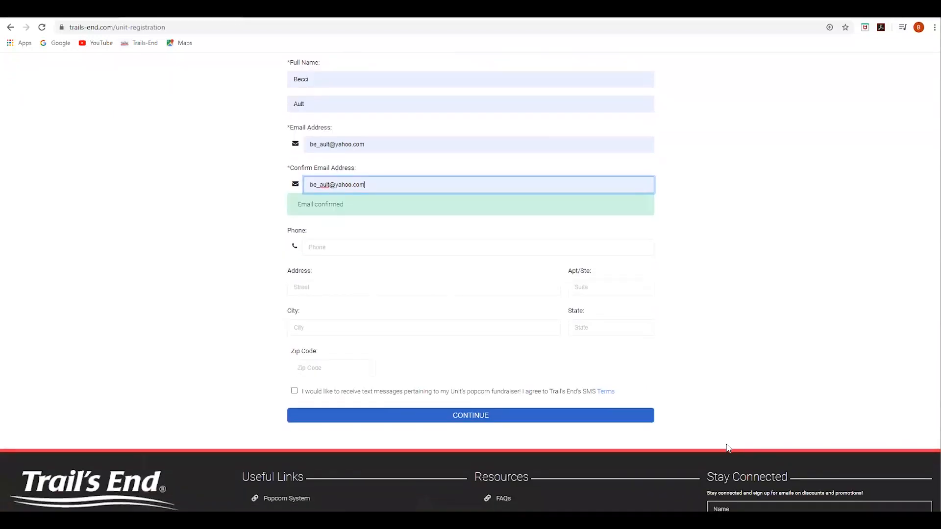
pyautogui.click(486, 423)
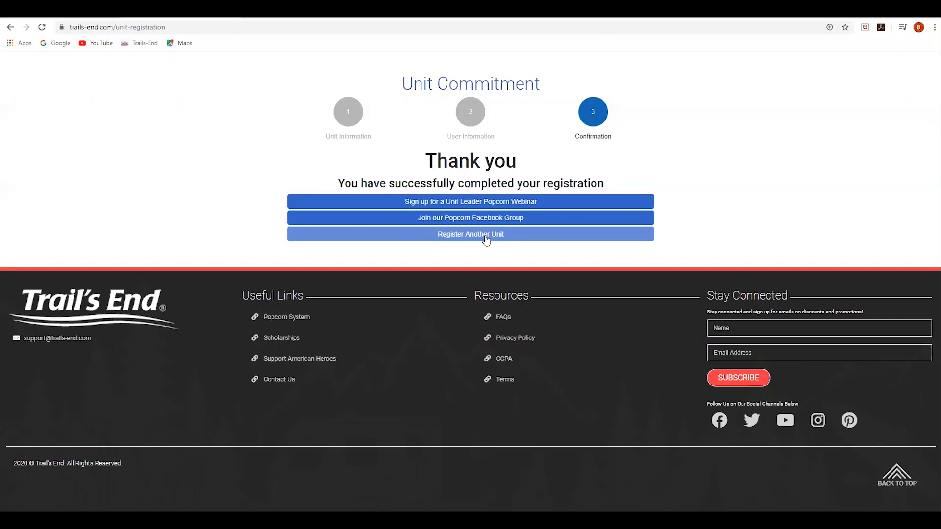
# Open the popcorn Facebook group from the registration confirmation and look through its announcements and member posts
pyautogui.click(543, 225)
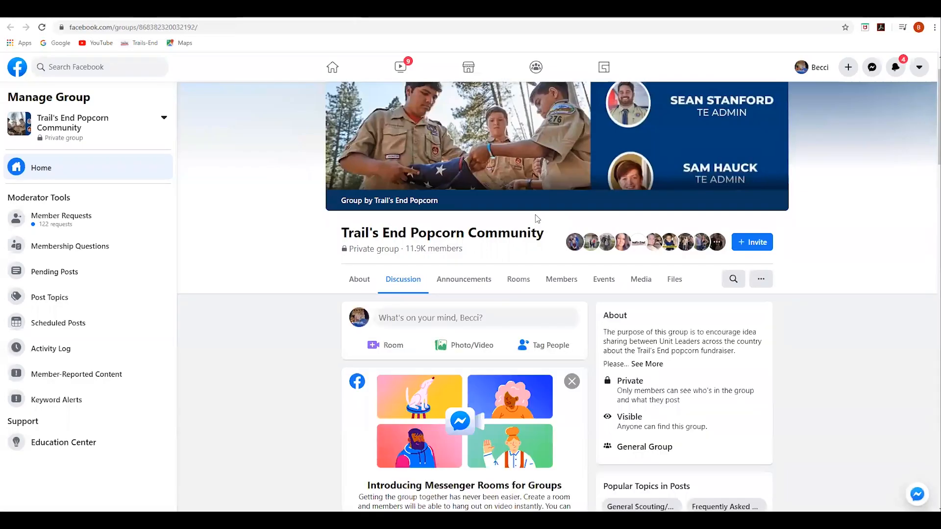
pyautogui.scroll(-1, 568, 331)
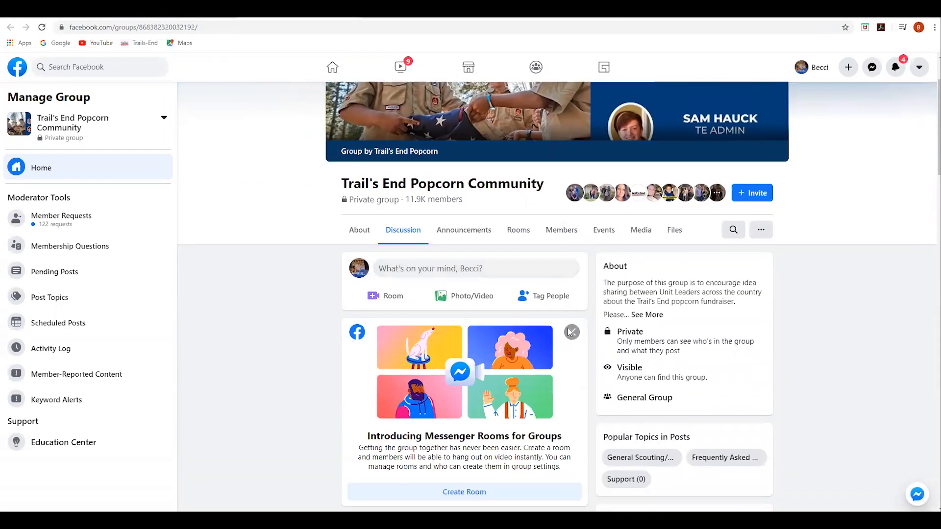
pyautogui.scroll(-5, 568, 331)
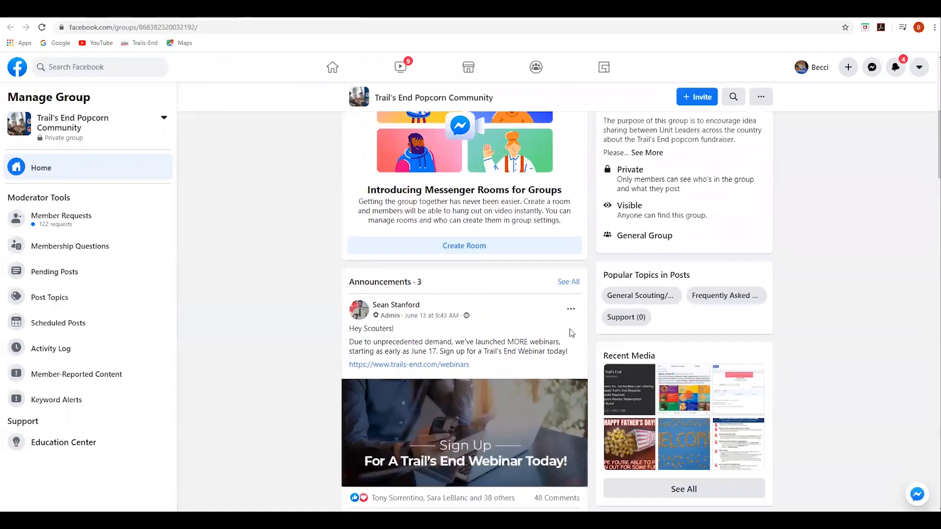
pyautogui.scroll(-5, 571, 334)
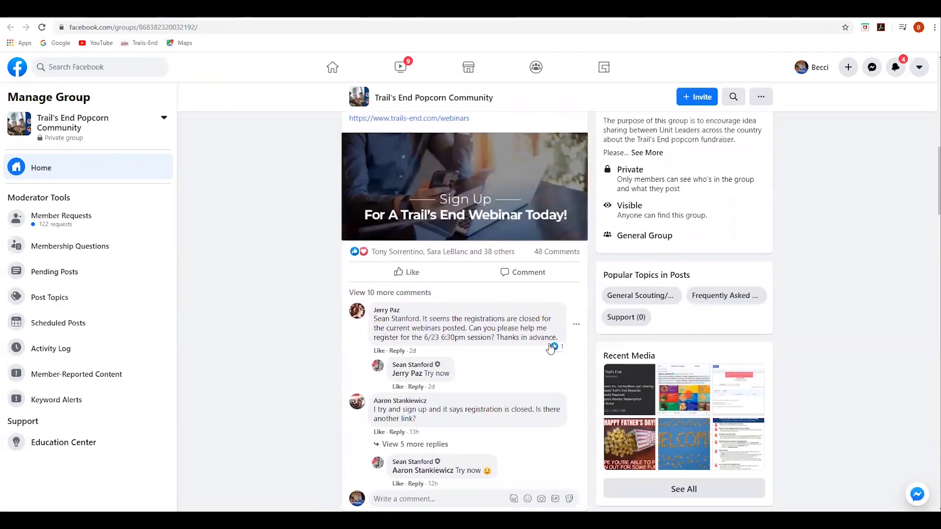
pyautogui.scroll(-7, 551, 349)
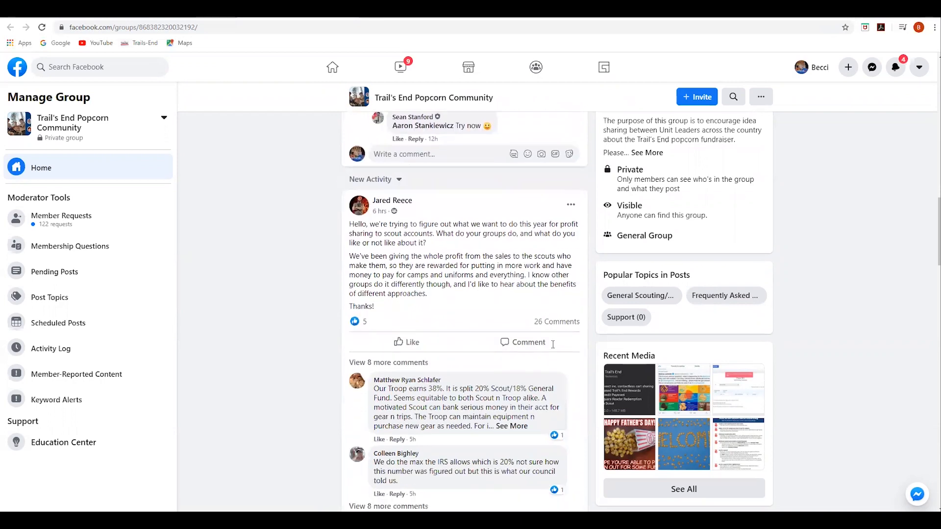
pyautogui.scroll(-4, 554, 348)
pyautogui.scroll(-3, 560, 355)
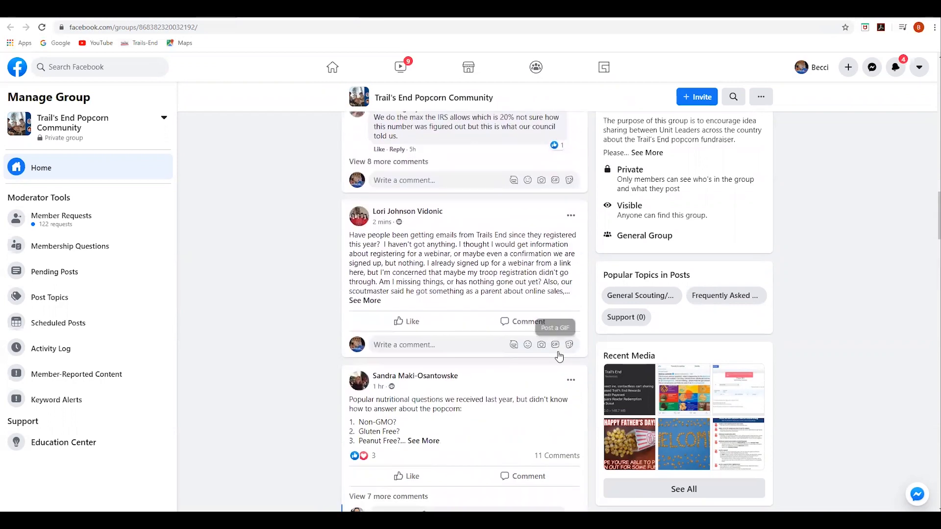
pyautogui.scroll(10, 560, 355)
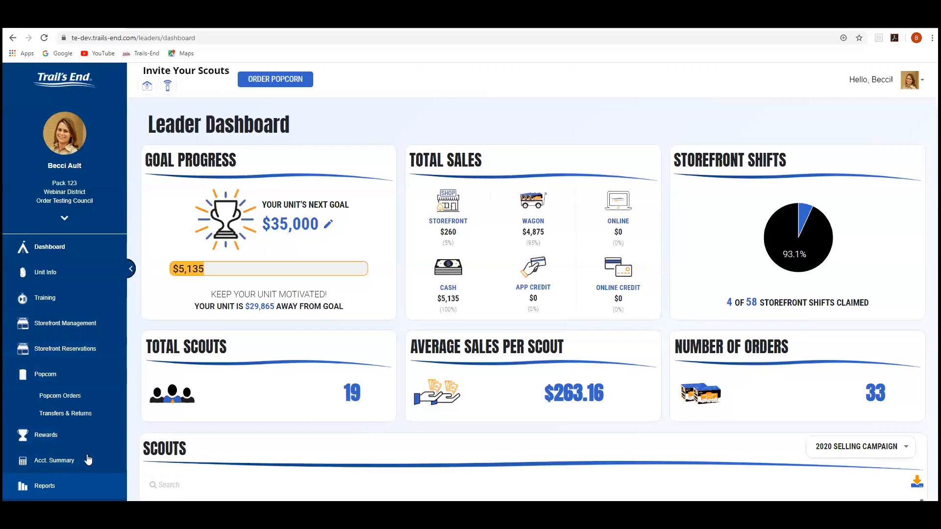
# Open the Scout Roster in the leader dashboard's Unit Info and try the Move action for the second listed Scout
pyautogui.click(74, 275)
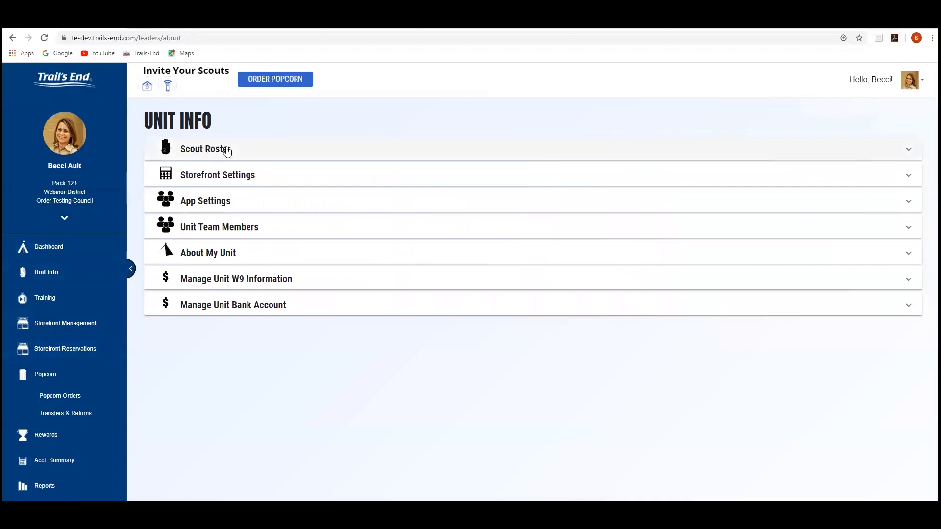
pyautogui.click(263, 153)
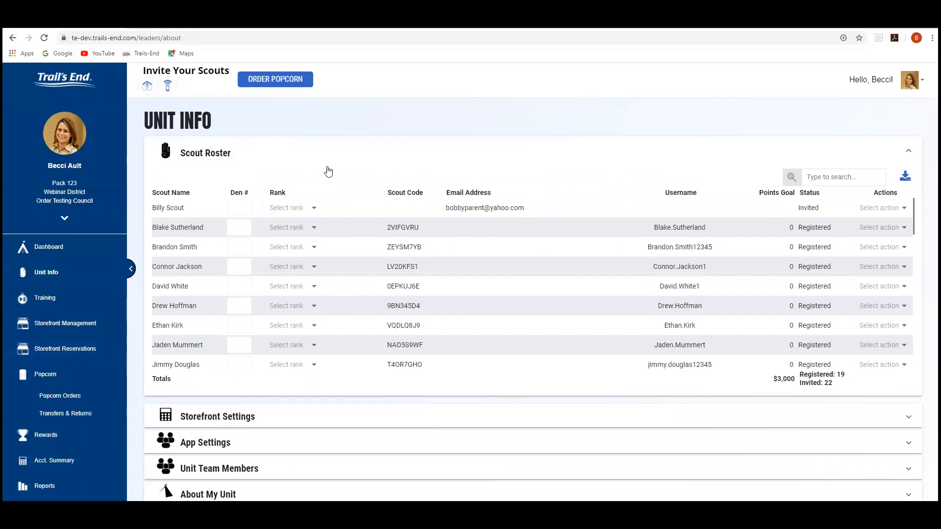
pyautogui.click(903, 229)
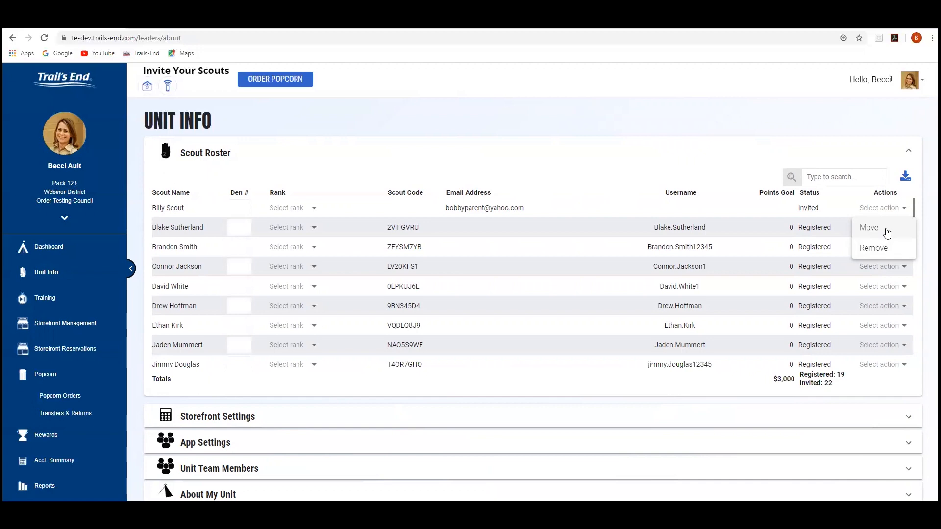
pyautogui.click(887, 228)
pyautogui.click(444, 322)
# Start a Scout invitation by email and enter the Scout's first and last name
pyautogui.click(147, 86)
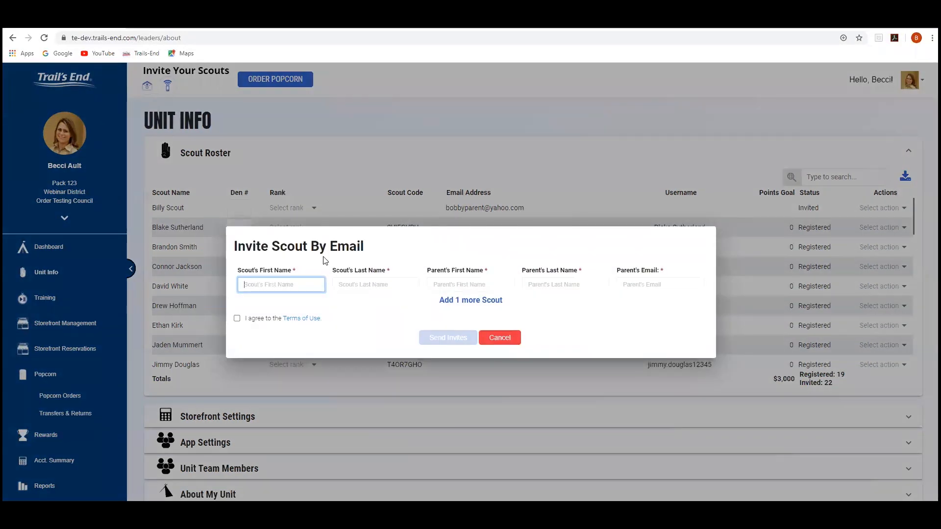
pyautogui.write('S')
pyautogui.click(250, 305)
pyautogui.click(343, 285)
pyautogui.click(347, 305)
# Enter the parent's first name, last name and email, agree to the Terms of Use and send the invitation
pyautogui.click(461, 286)
pyautogui.write('M')
pyautogui.click(451, 308)
pyautogui.click(534, 286)
pyautogui.write('S')
pyautogui.click(534, 305)
pyautogui.click(632, 286)
pyautogui.click(657, 314)
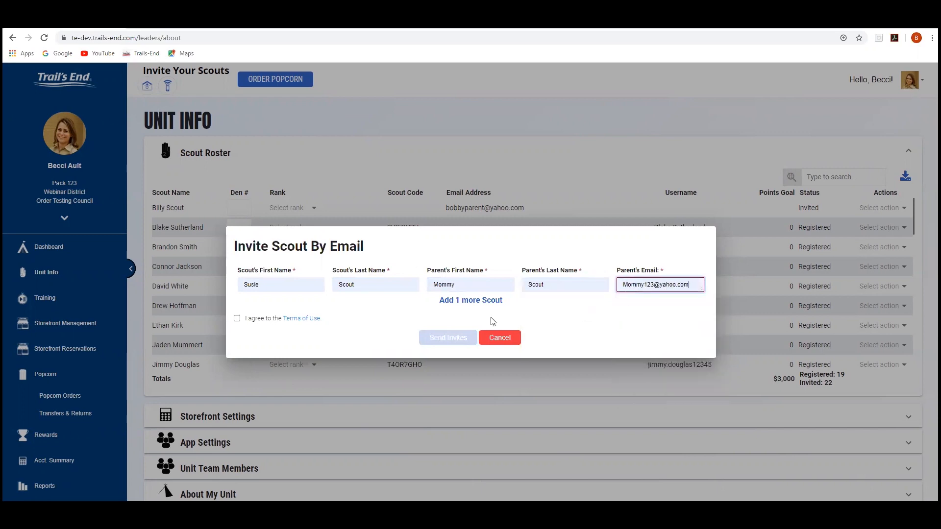
pyautogui.click(238, 318)
pyautogui.click(448, 337)
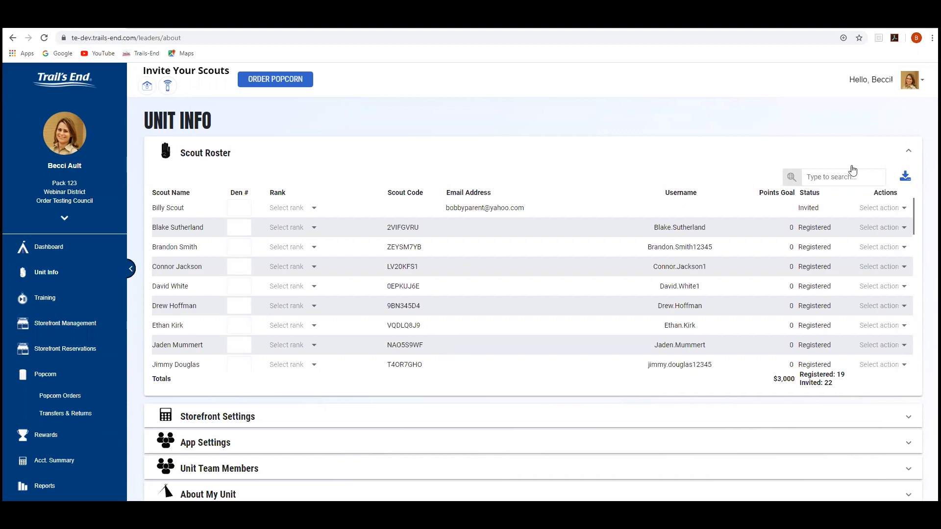
# Collapse the Scout Roster, expand Storefront Settings and read the explanations of the three sales calculation methods
pyautogui.click(898, 153)
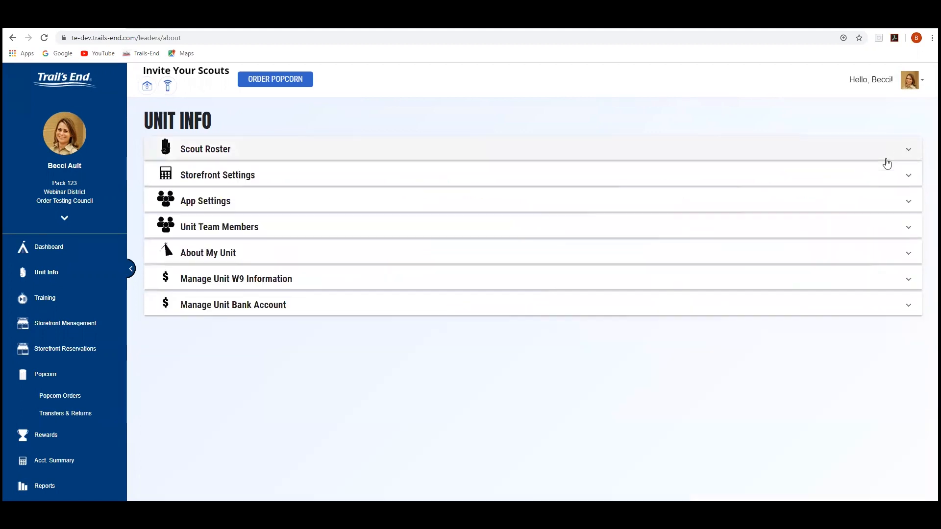
pyautogui.click(570, 181)
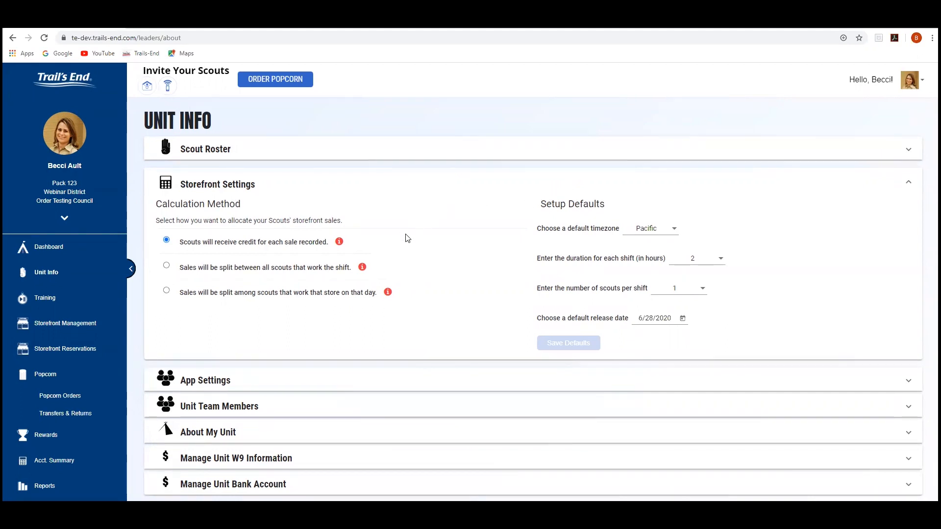
pyautogui.moveTo(341, 248)
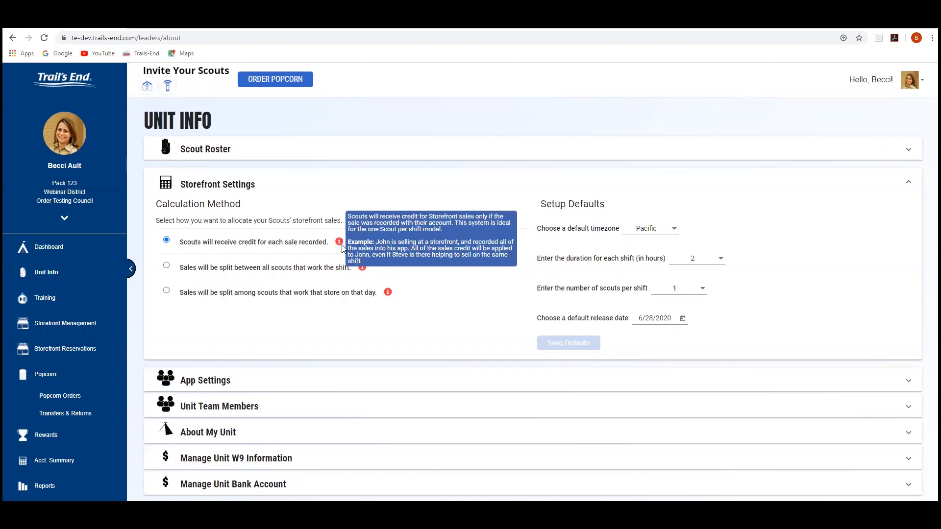
pyautogui.moveTo(366, 266)
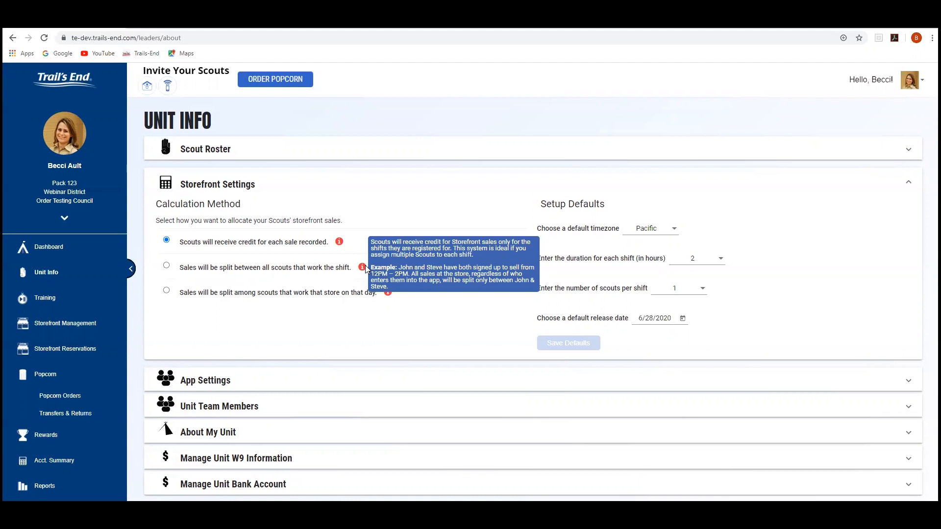
pyautogui.moveTo(387, 293)
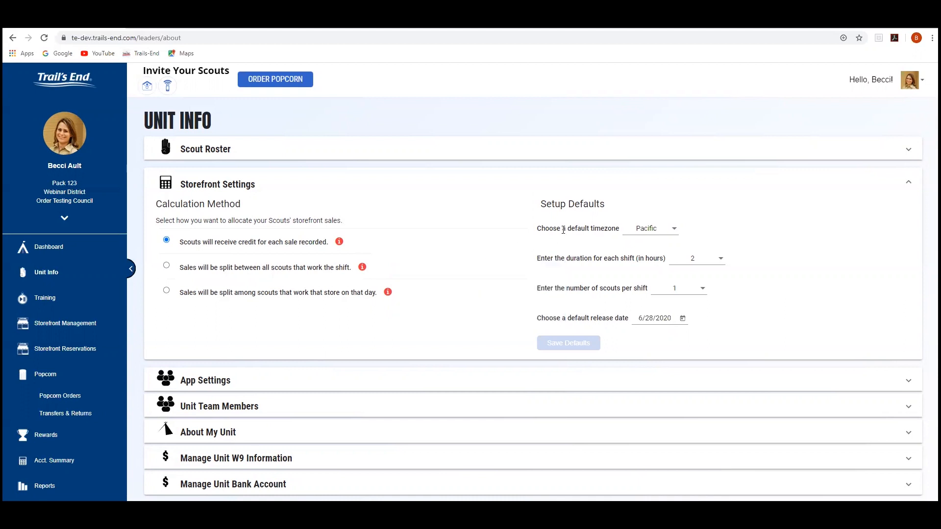
# Set the storefront defaults to Pacific timezone, 2-hour shifts, 1 scout per shift and a 6/25/2020 release date, save them and collapse the section
pyautogui.click(678, 237)
pyautogui.click(674, 235)
pyautogui.click(706, 268)
pyautogui.click(705, 269)
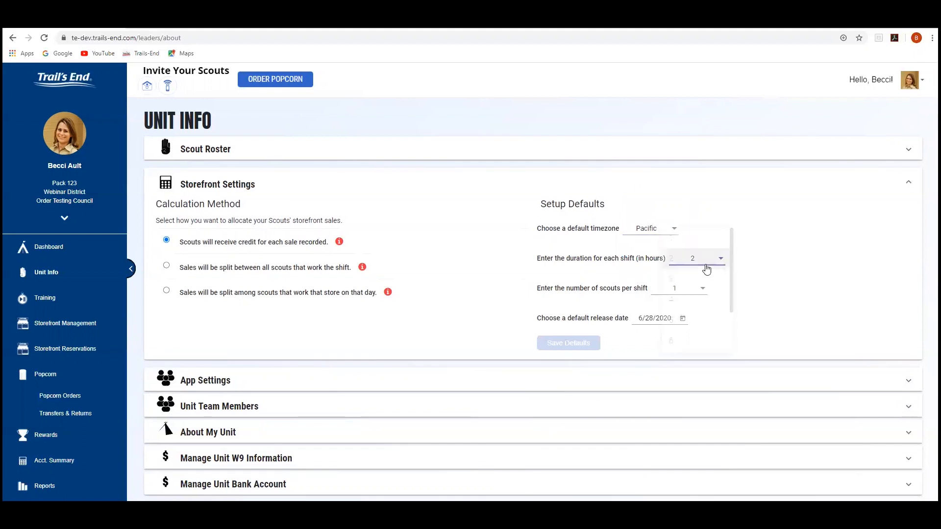
pyautogui.click(693, 292)
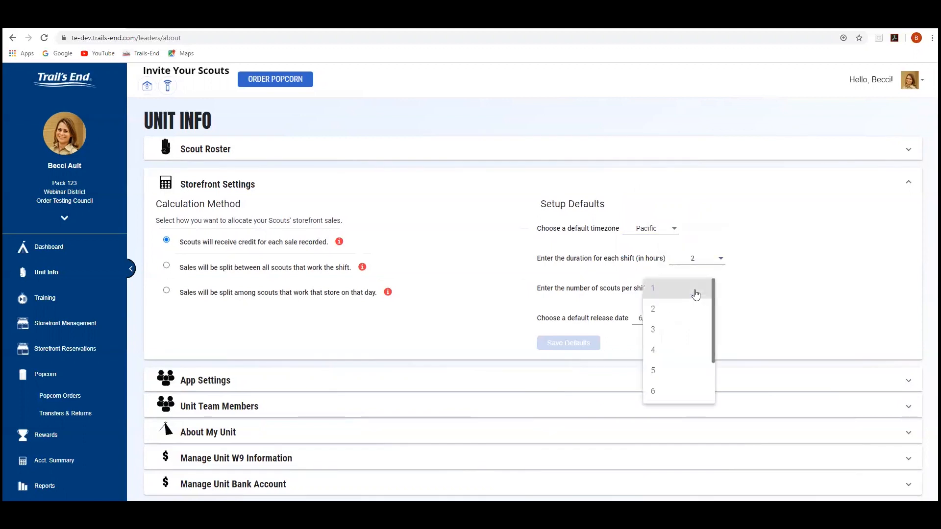
pyautogui.click(668, 289)
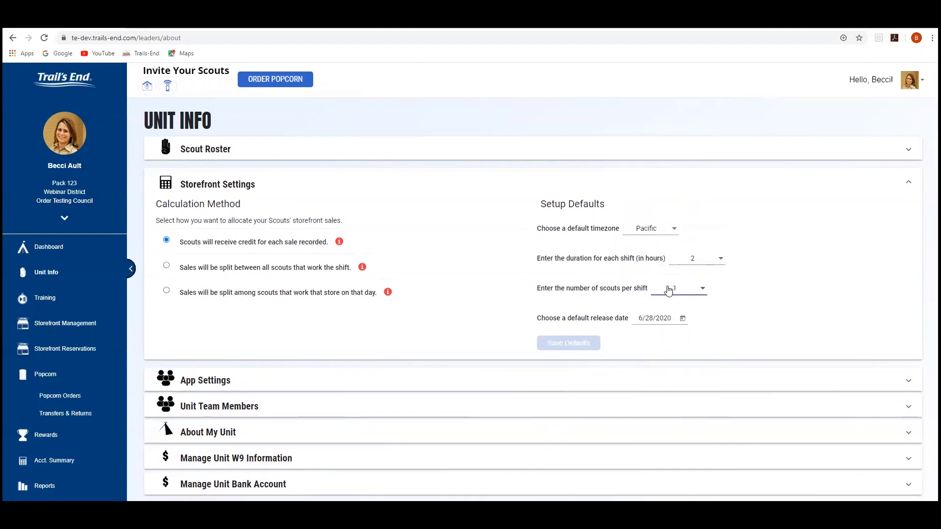
pyautogui.click(682, 319)
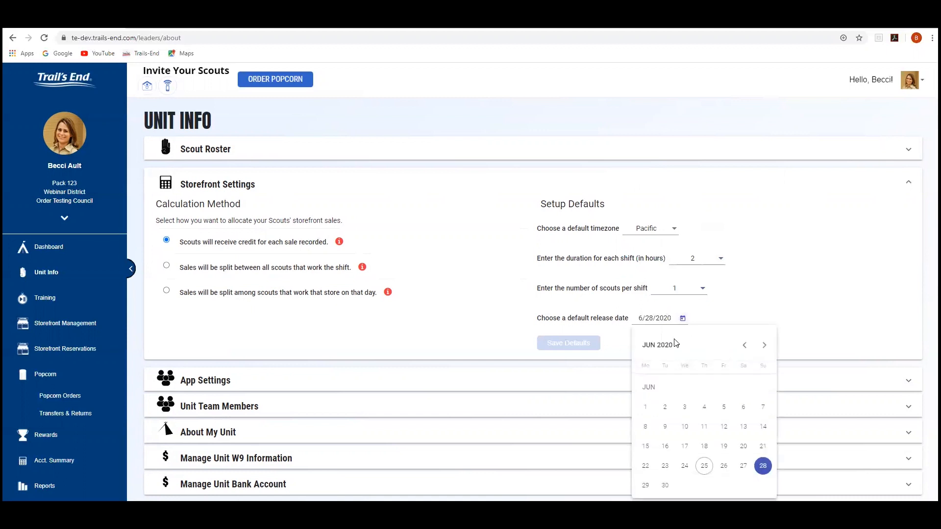
pyautogui.click(705, 466)
pyautogui.click(564, 349)
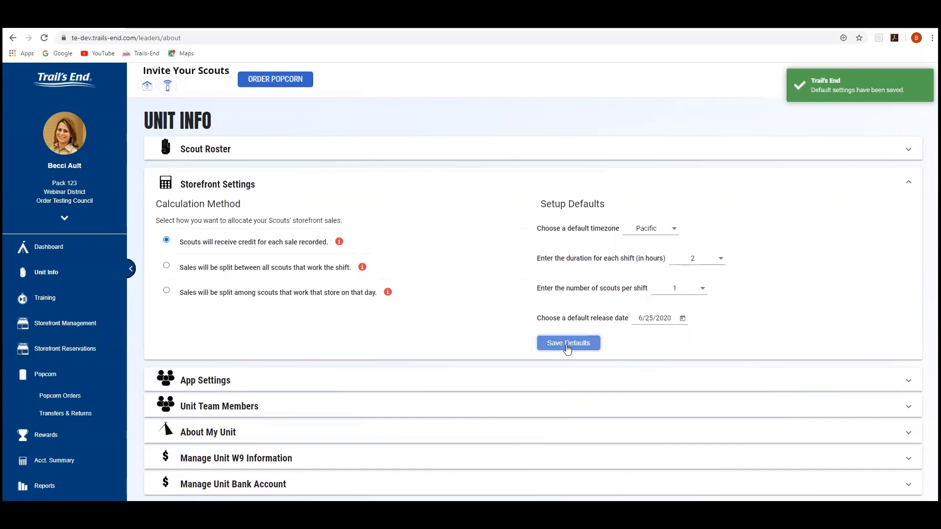
pyautogui.click(910, 183)
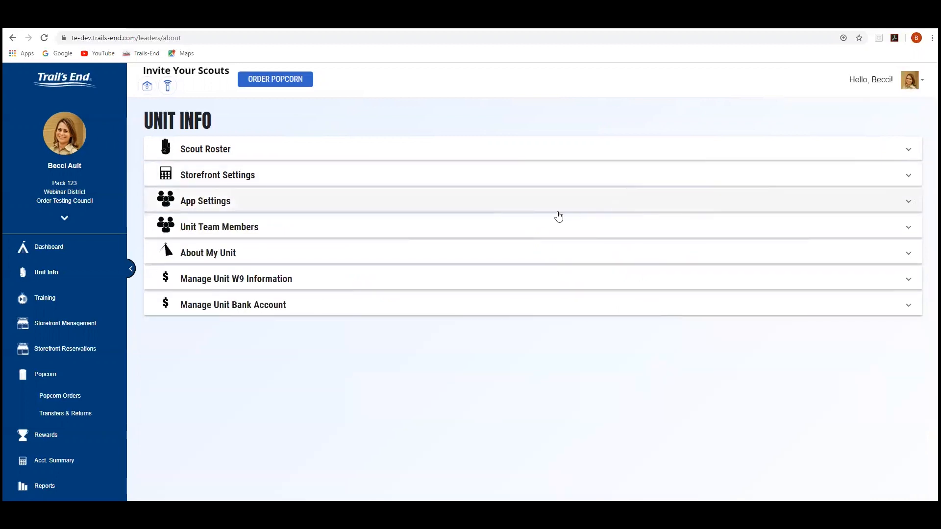
# Expand App Settings, choose that Scouts cannot modify the price and collapse the section
pyautogui.click(410, 201)
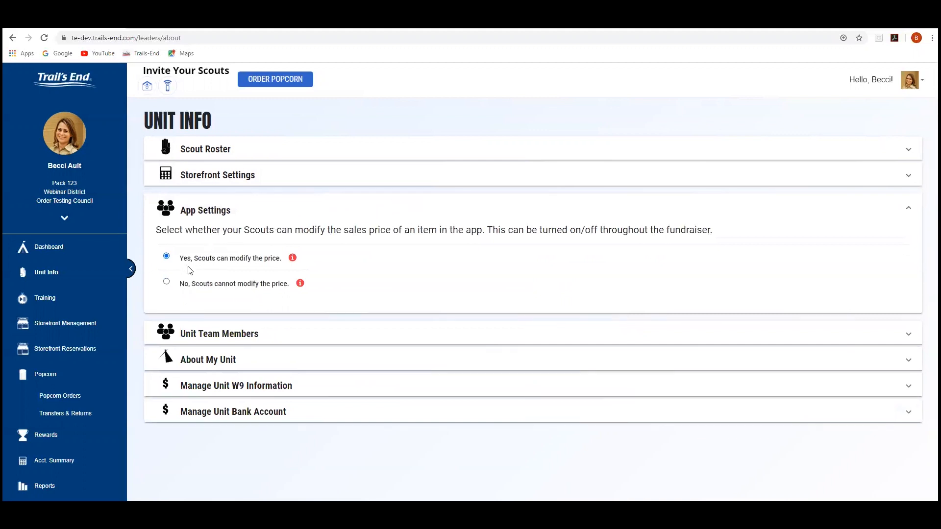
pyautogui.click(166, 282)
pyautogui.click(909, 216)
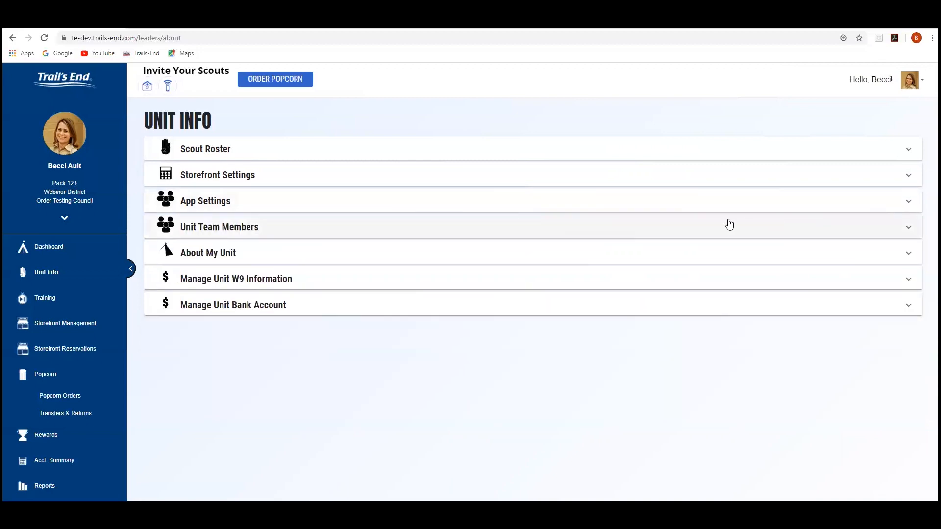
# Expand Unit Team Members and examine the actions available for the primary contact
pyautogui.click(489, 230)
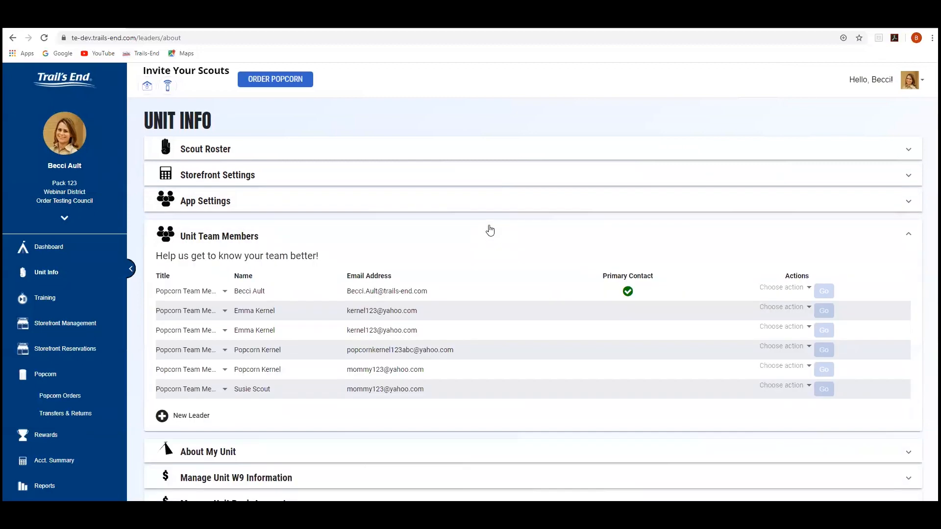
pyautogui.click(805, 288)
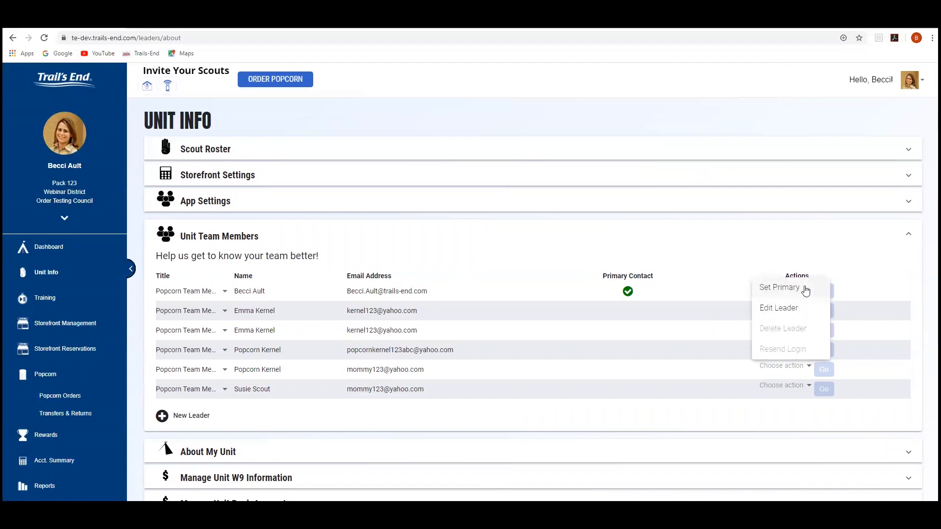
pyautogui.click(601, 402)
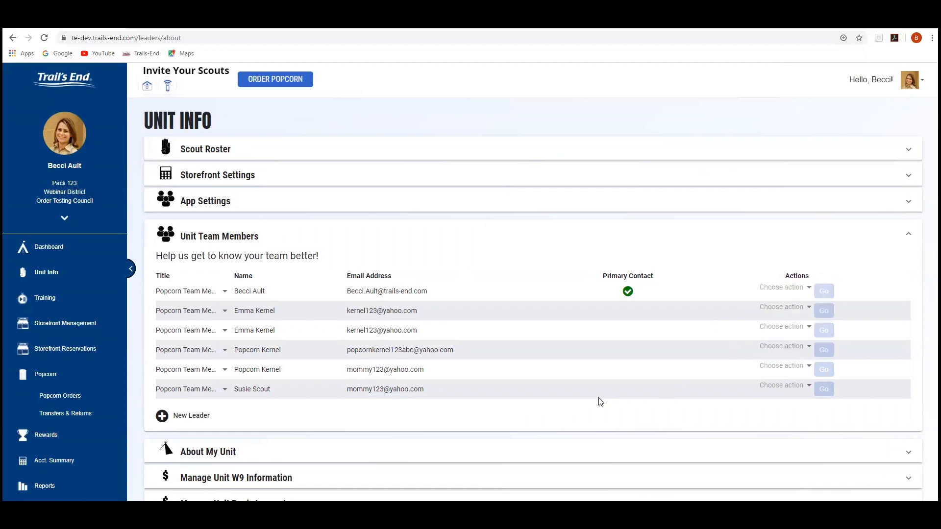
# Start adding a unit leader with the title Popcorn Team Member and fill in the leader's first and last name
pyautogui.click(162, 417)
pyautogui.click(380, 216)
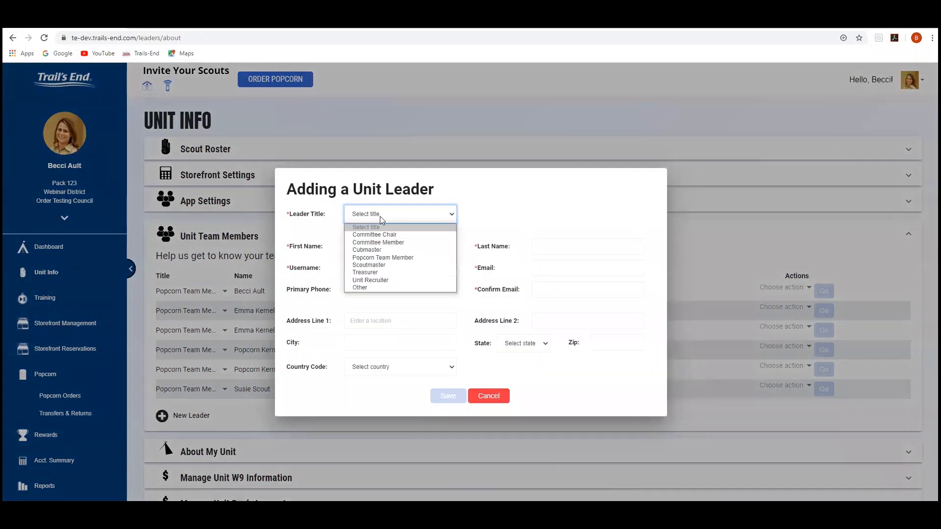
pyautogui.click(378, 257)
pyautogui.click(381, 247)
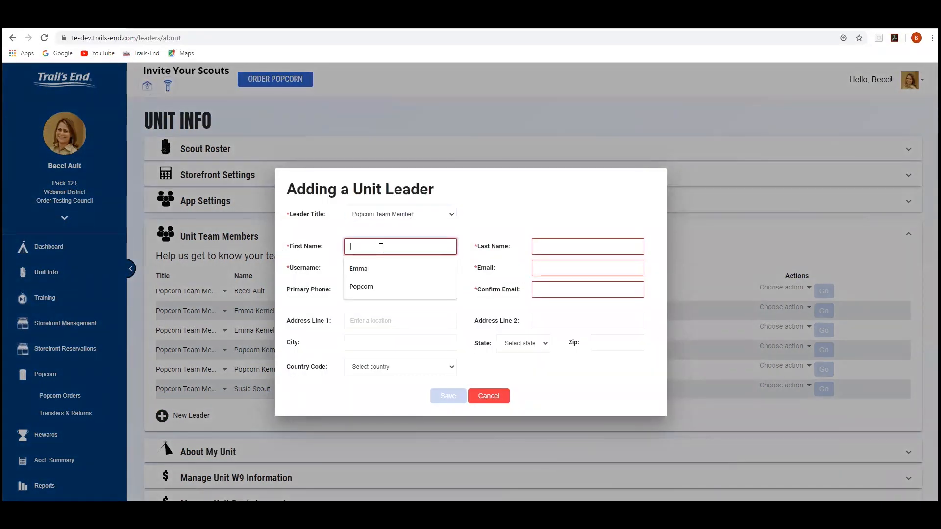
pyautogui.click(366, 269)
pyautogui.click(563, 247)
pyautogui.click(546, 270)
# Fill in the new leader's username, email and email confirmation, save the leader and collapse the team members list
pyautogui.click(432, 269)
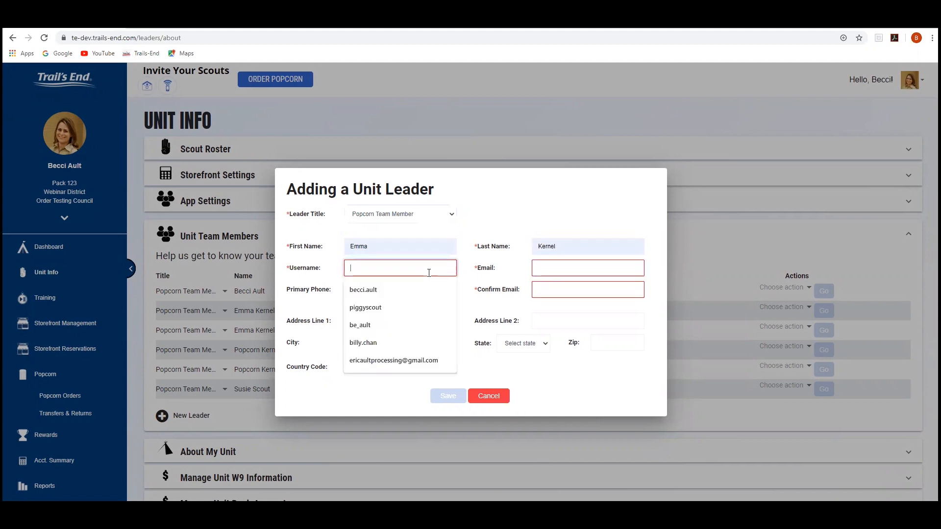
pyautogui.click(405, 290)
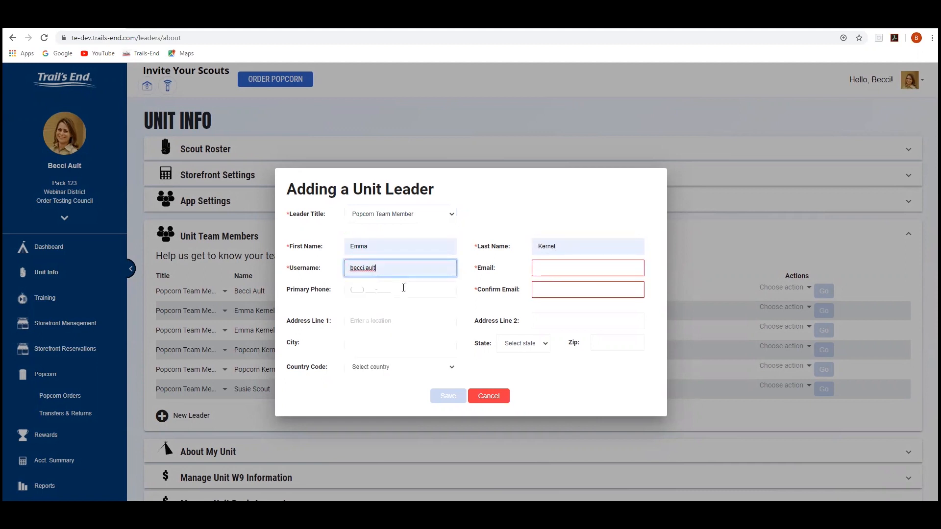
pyautogui.write('333')
pyautogui.press('Tab')
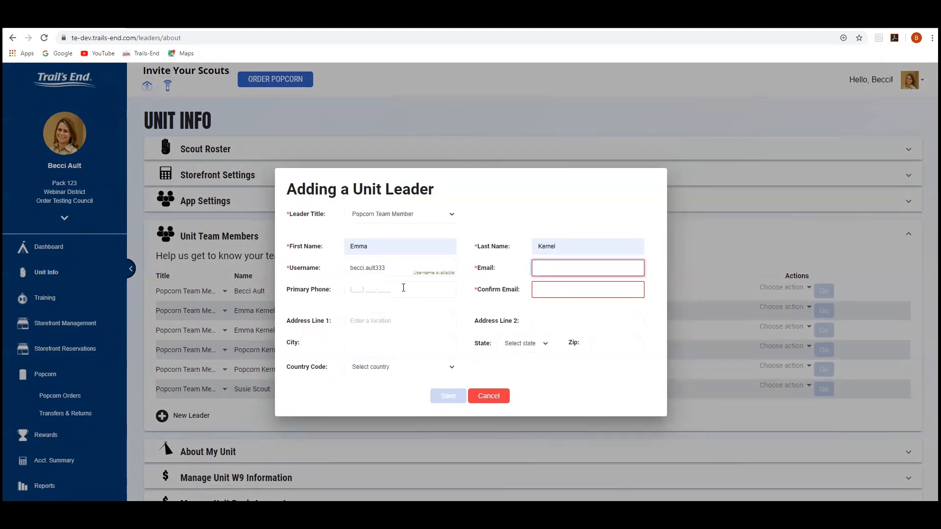
pyautogui.write('k')
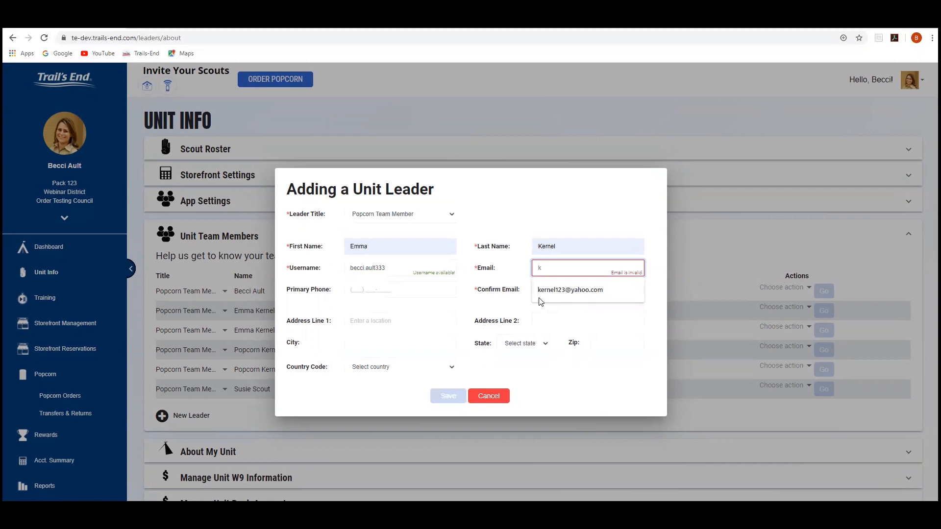
pyautogui.click(565, 290)
pyautogui.click(567, 290)
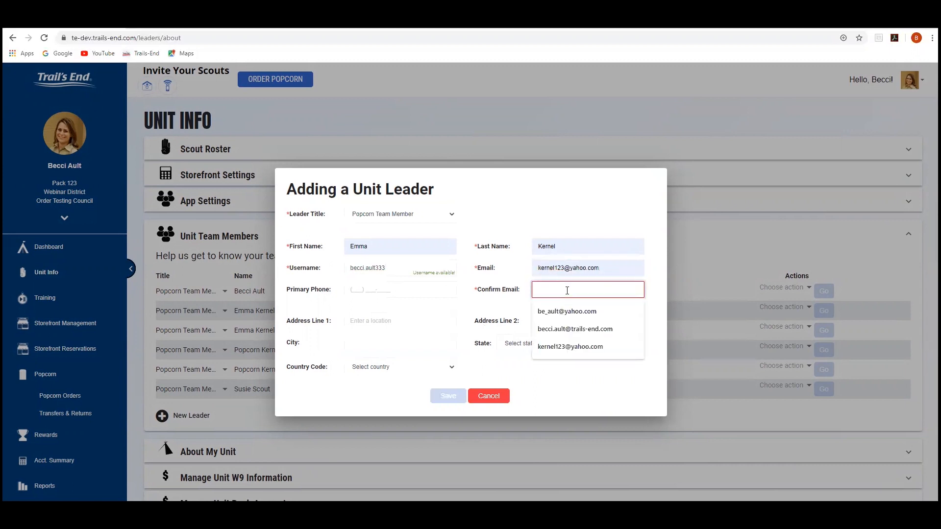
pyautogui.click(558, 349)
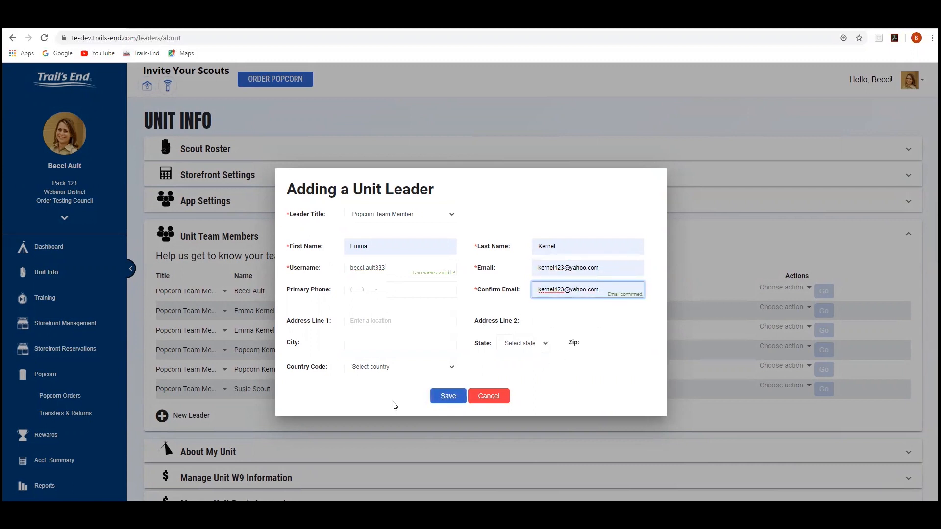
pyautogui.click(440, 397)
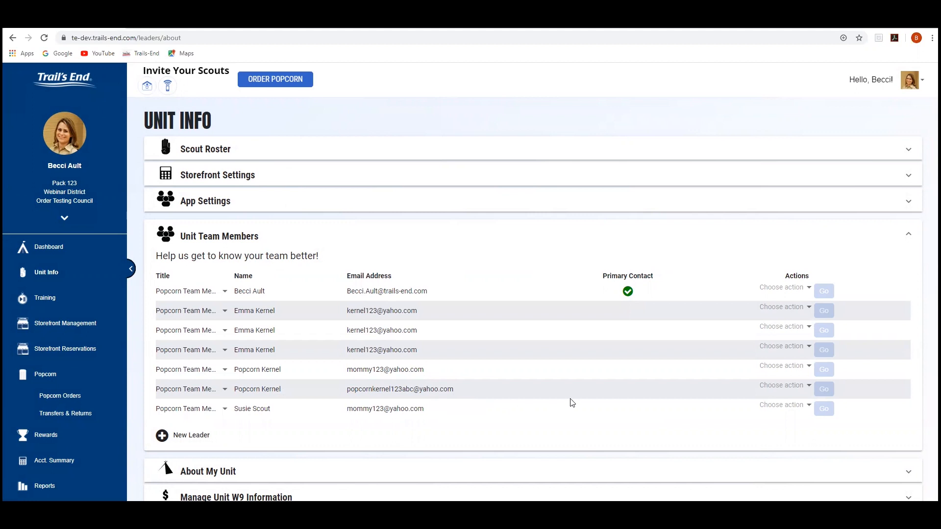
pyautogui.click(908, 238)
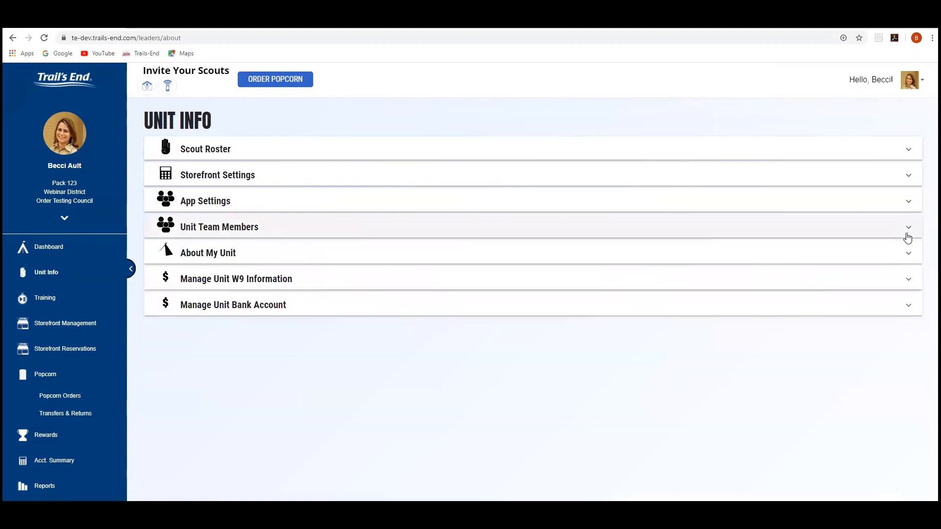
# Review the required fields in the unit's bank account form and W9 information form, closing each one
pyautogui.click(681, 318)
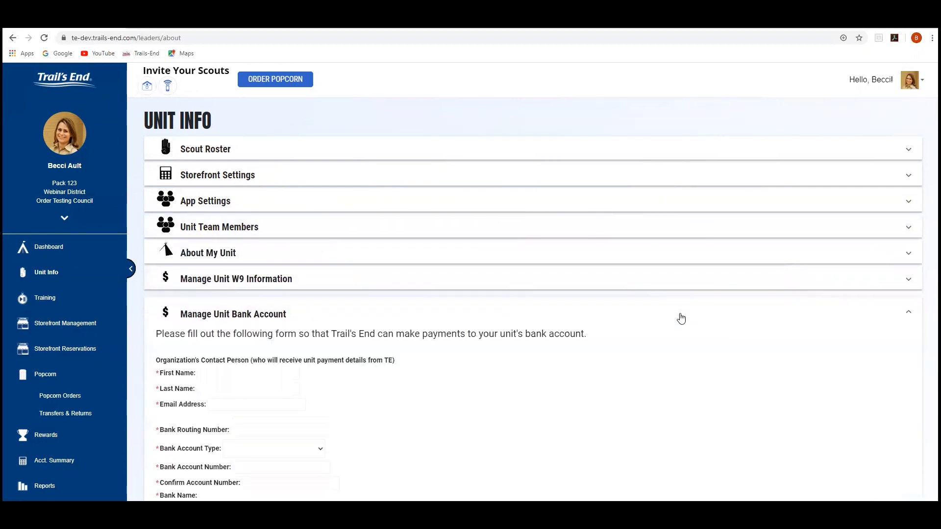
pyautogui.scroll(-2, 686, 333)
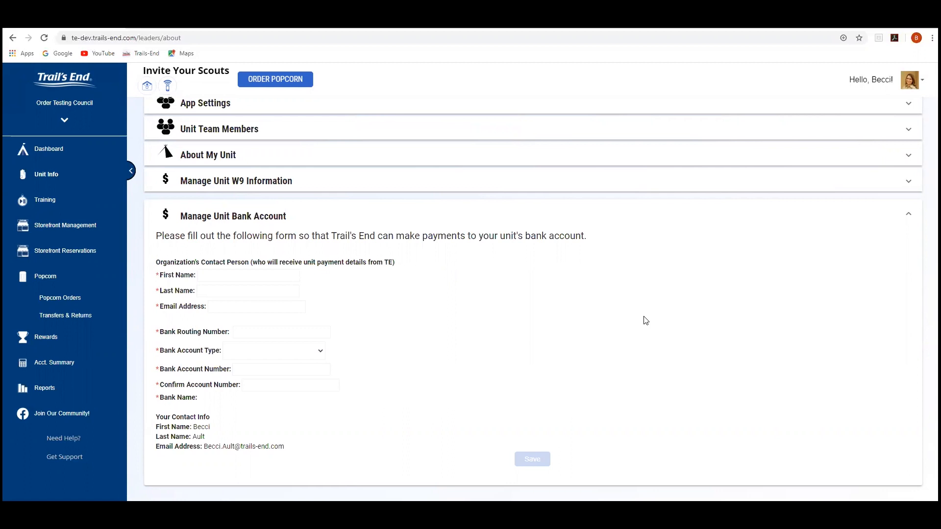
pyautogui.click(904, 215)
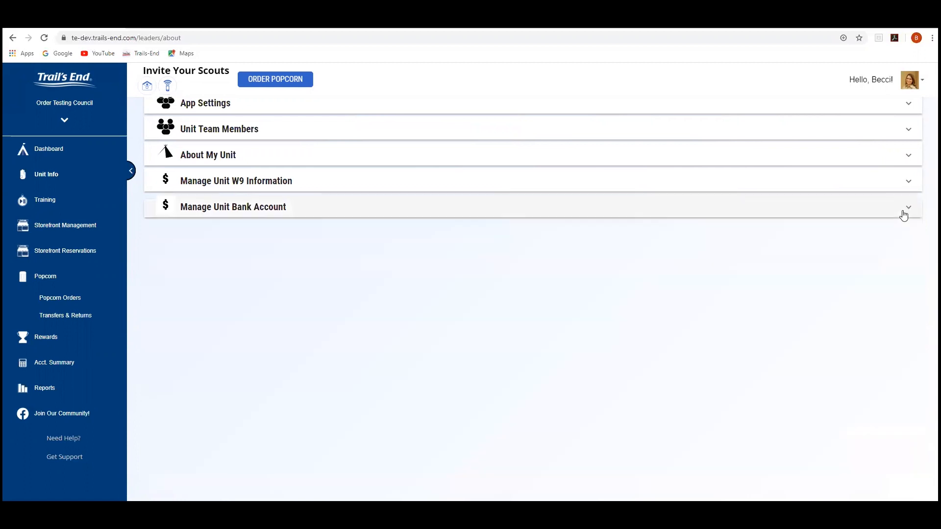
pyautogui.click(907, 185)
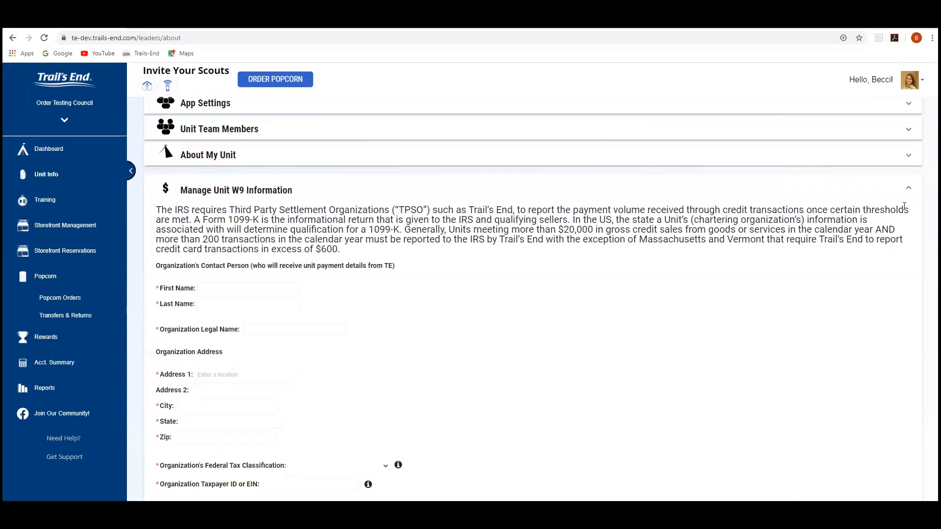
pyautogui.click(909, 189)
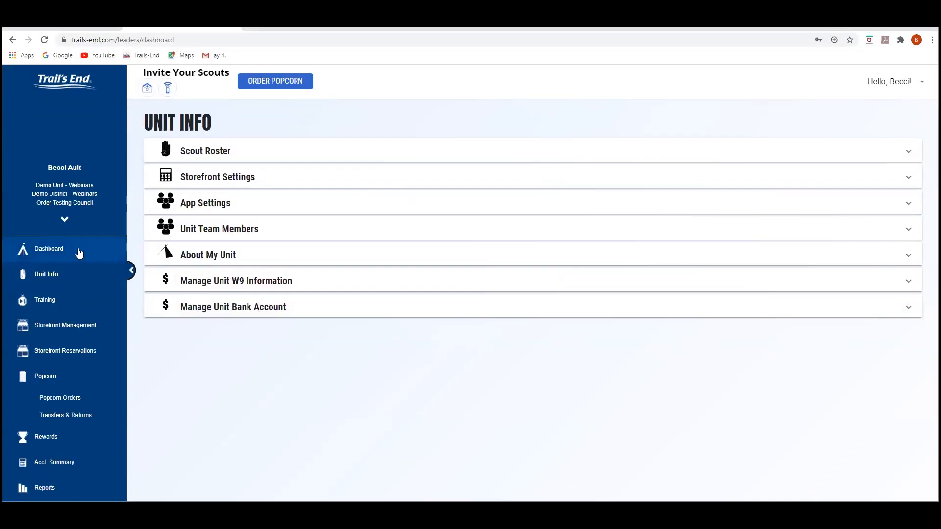
# Open the leader dashboard, change the unit's sales goal to $15000 and save it
pyautogui.click(78, 250)
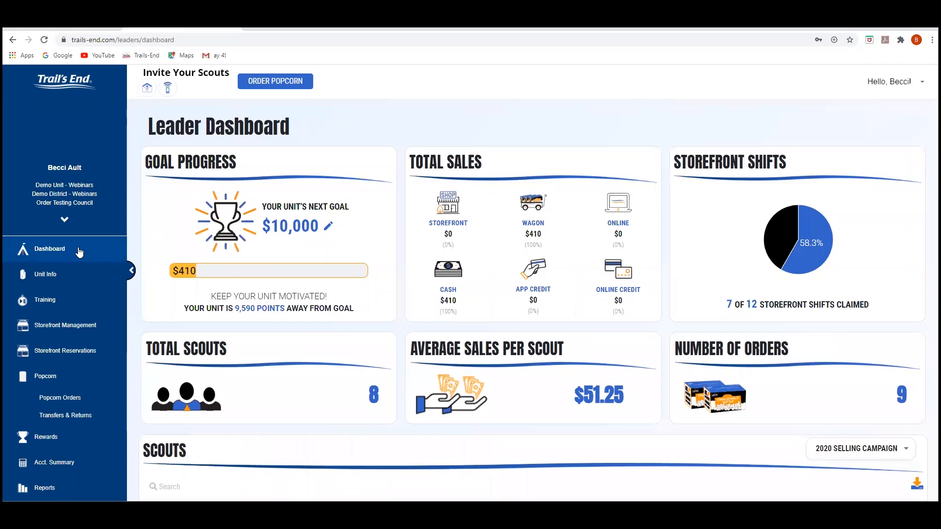
pyautogui.click(327, 227)
pyautogui.moveTo(409, 284); pyautogui.dragTo(330, 292)
pyautogui.write('15000')
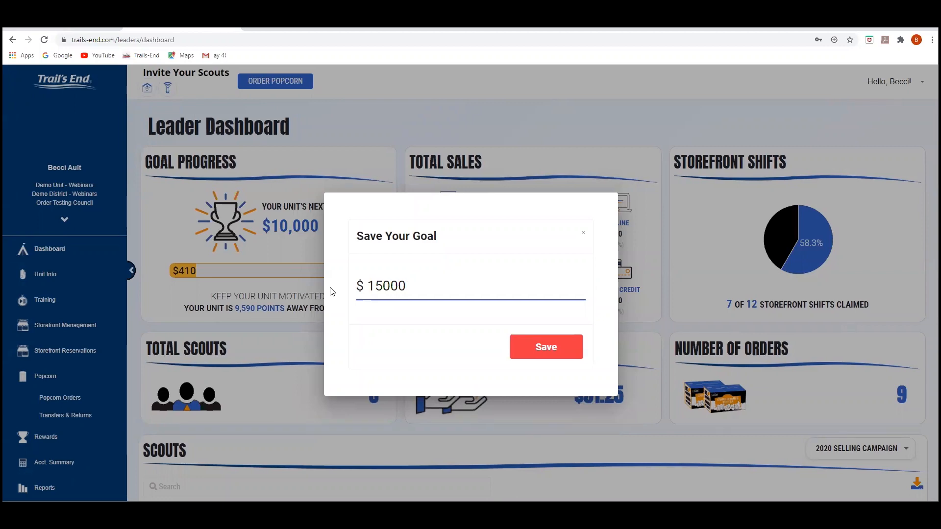
pyautogui.click(563, 356)
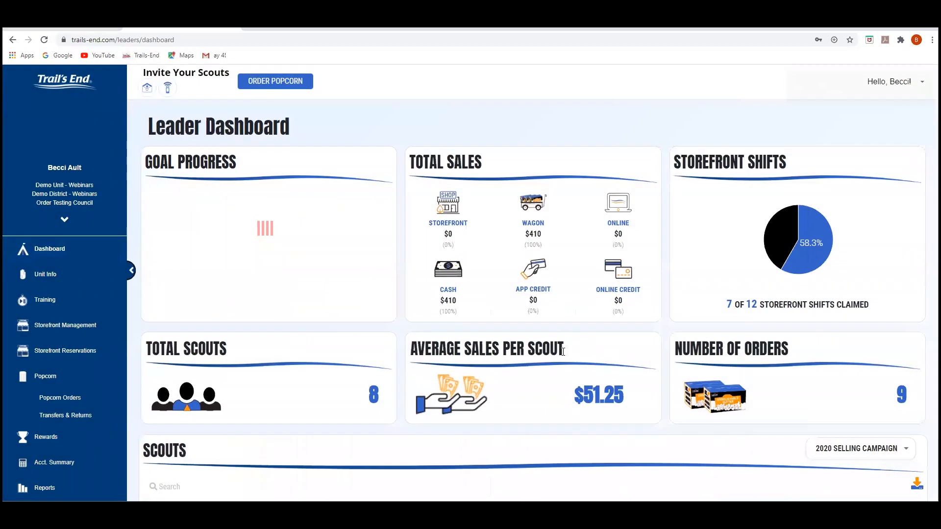
# Record a wagon sale of 1 Cheese Lover's Box for the fourth Scout in the dashboard's Scouts list
pyautogui.scroll(-1, 597, 347)
pyautogui.scroll(-3, 599, 346)
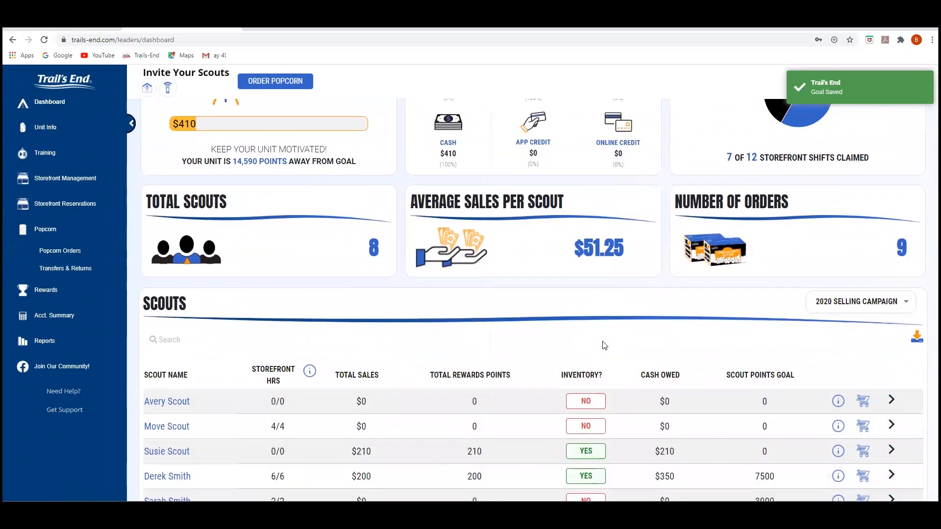
pyautogui.scroll(-1, 693, 366)
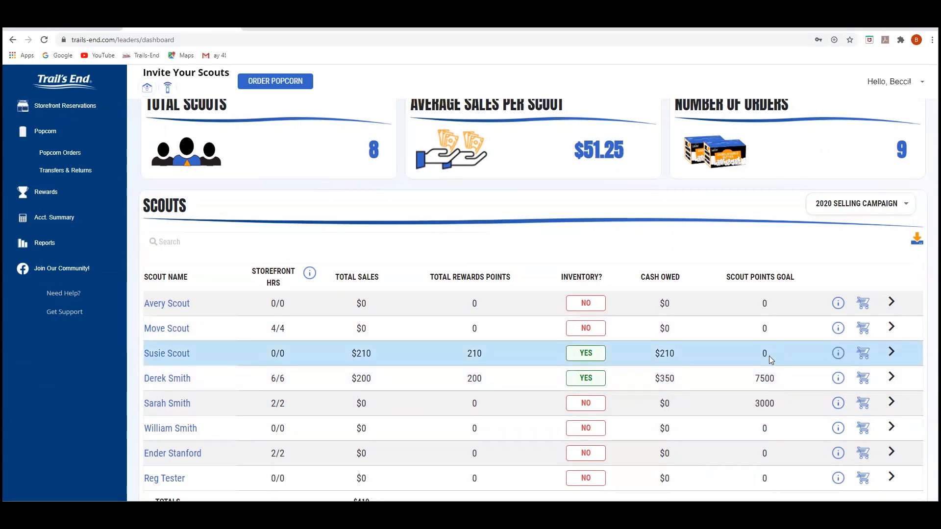
pyautogui.moveTo(837, 304)
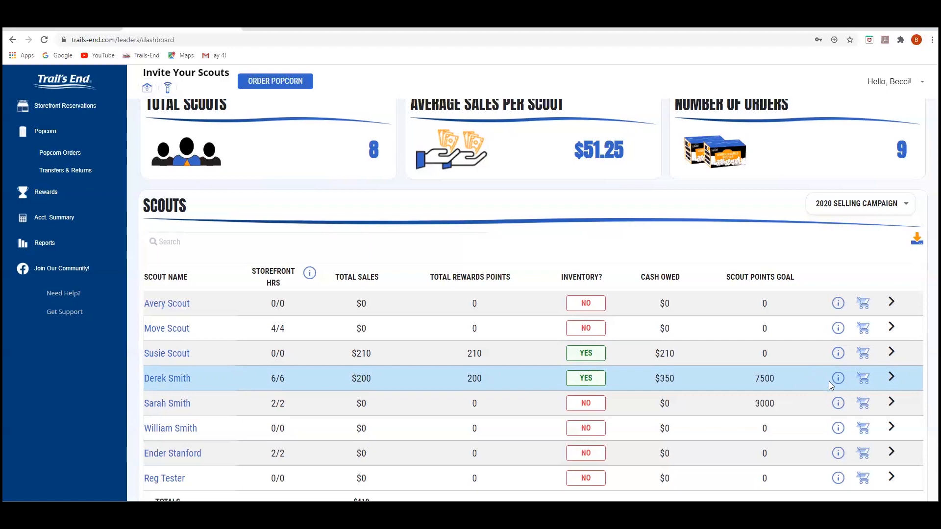
pyautogui.click(864, 379)
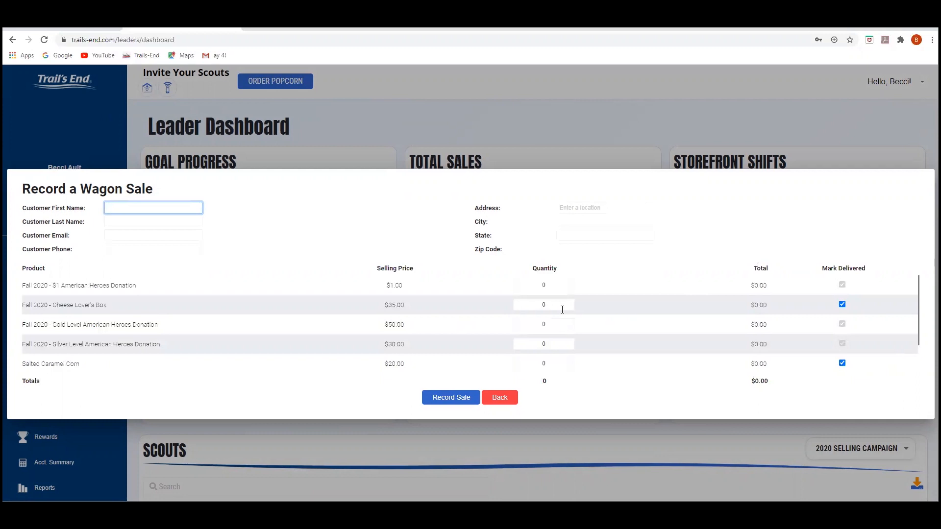
pyautogui.click(562, 307)
pyautogui.write('1')
pyautogui.press('Tab')
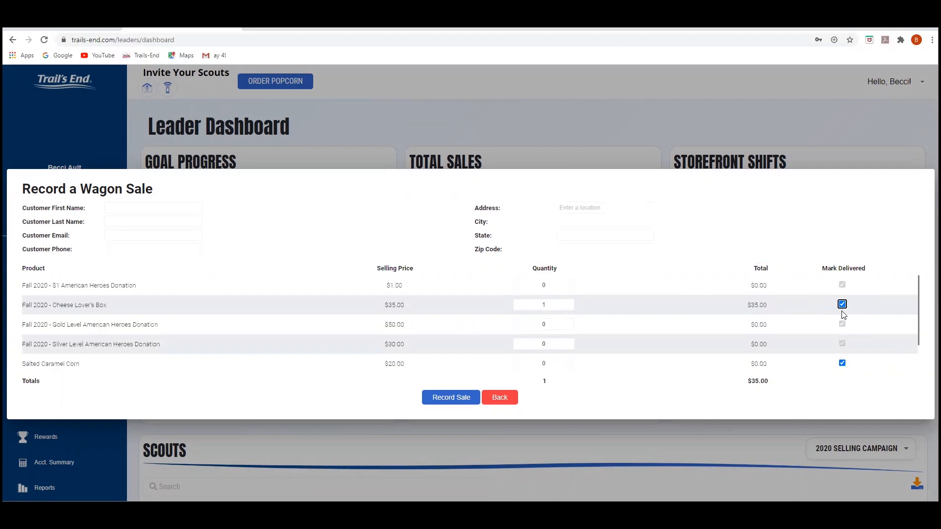
pyautogui.click(460, 399)
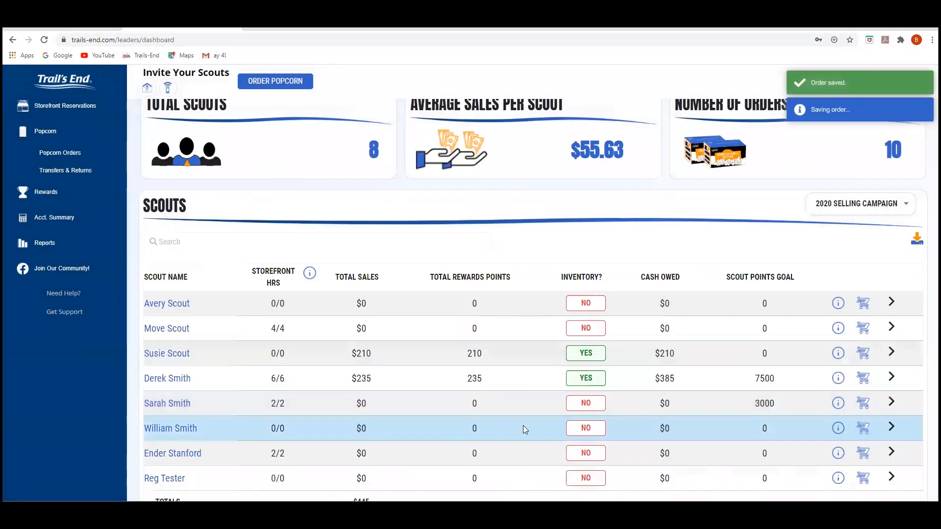
# Expand the fourth Scout's details in the Scouts list and review the status options for the first storefront shift
pyautogui.click(892, 378)
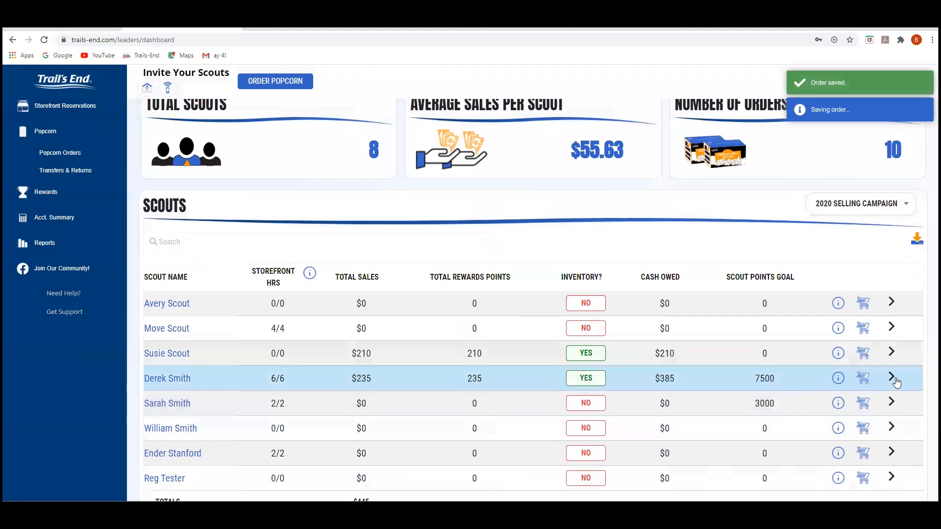
pyautogui.scroll(-1, 896, 382)
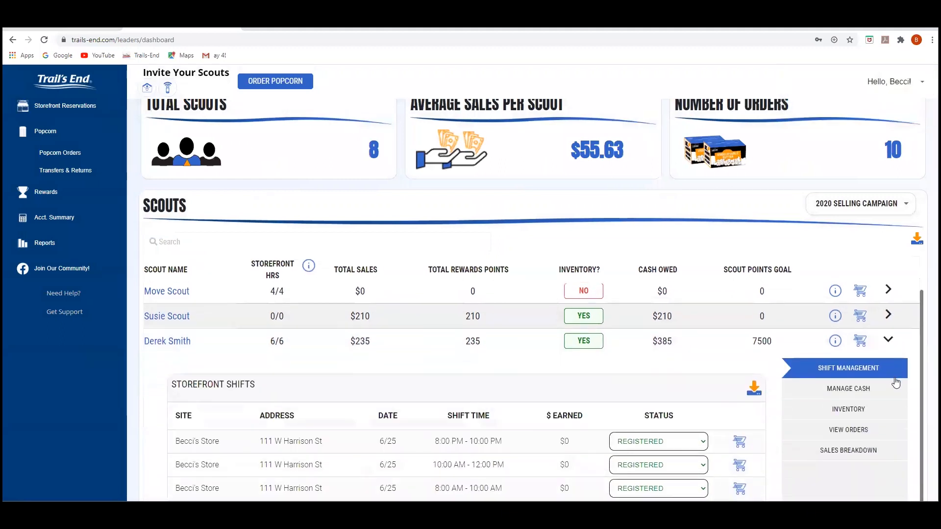
pyautogui.scroll(-1, 894, 383)
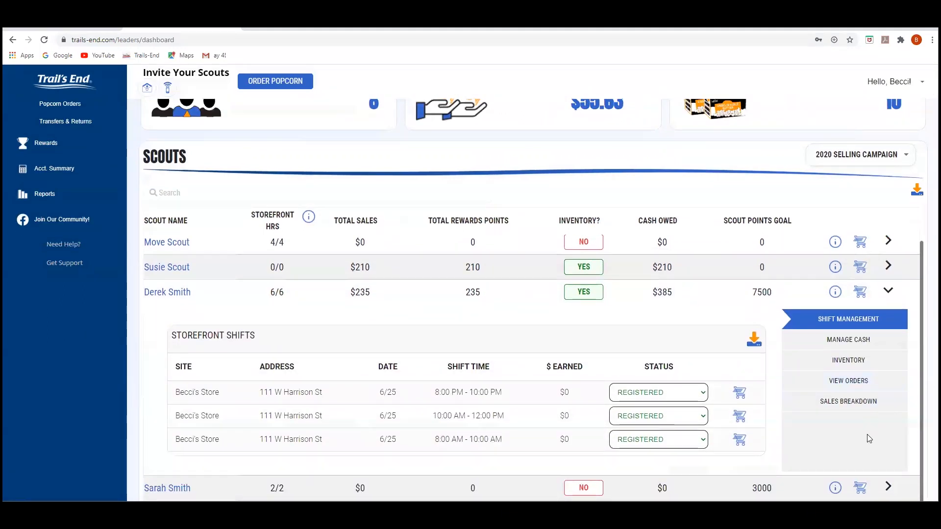
pyautogui.click(705, 392)
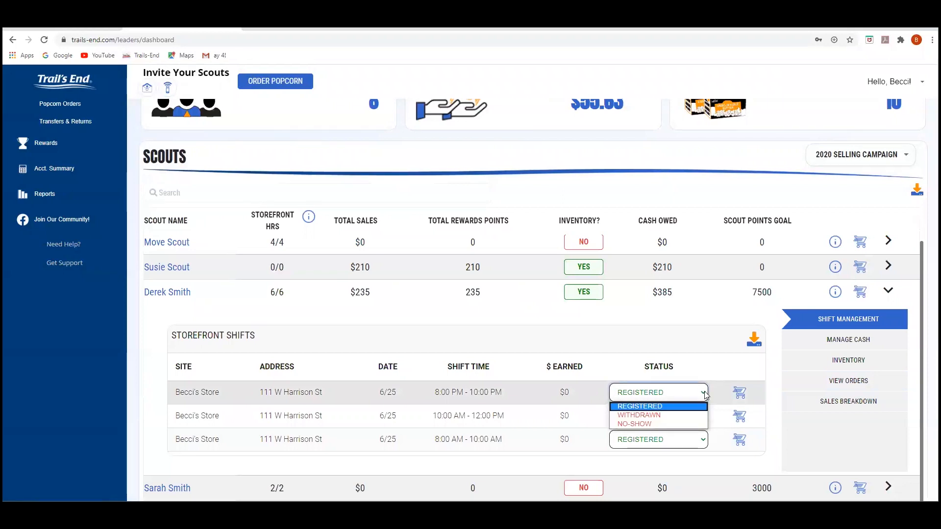
pyautogui.click(704, 394)
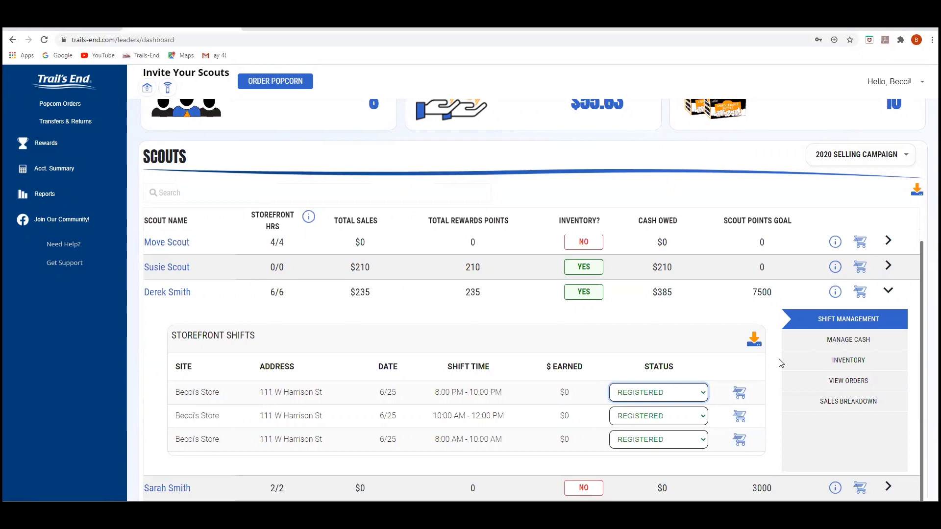
# Review the fourth Scout's cash management figures and the cash transaction history, closing the history
pyautogui.click(820, 342)
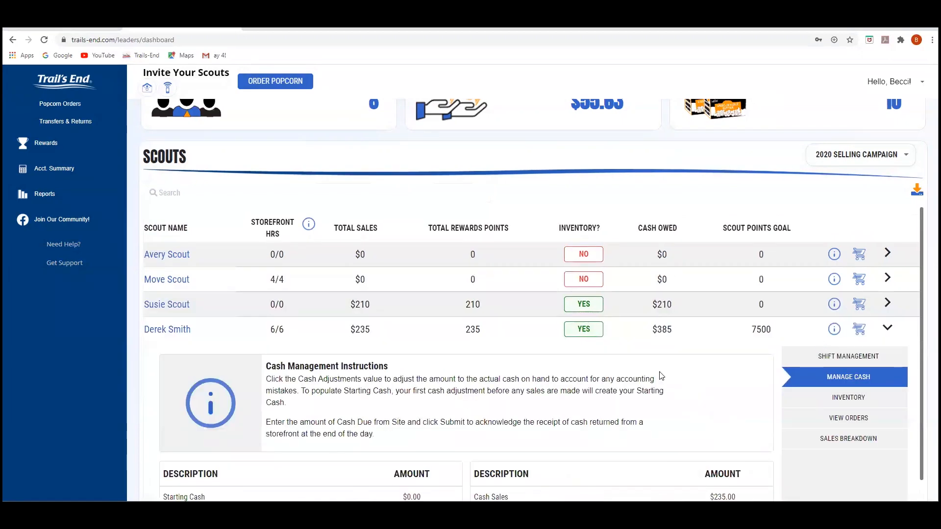
pyautogui.scroll(-2, 661, 376)
pyautogui.scroll(-2, 665, 376)
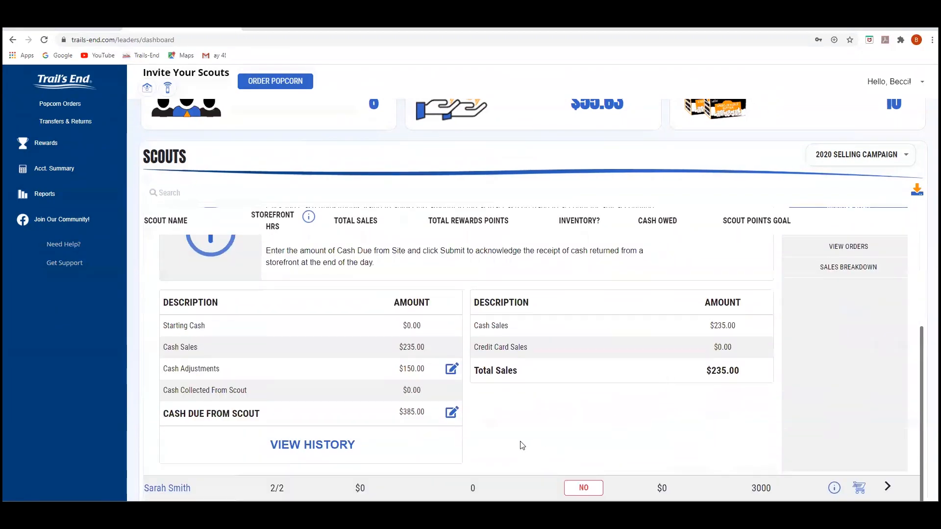
pyautogui.click(343, 446)
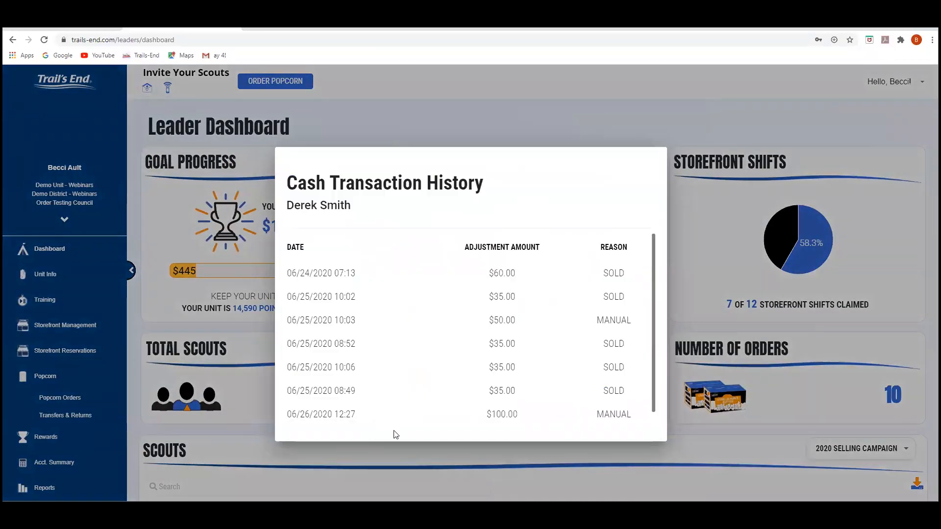
pyautogui.click(693, 447)
pyautogui.scroll(-10, 693, 447)
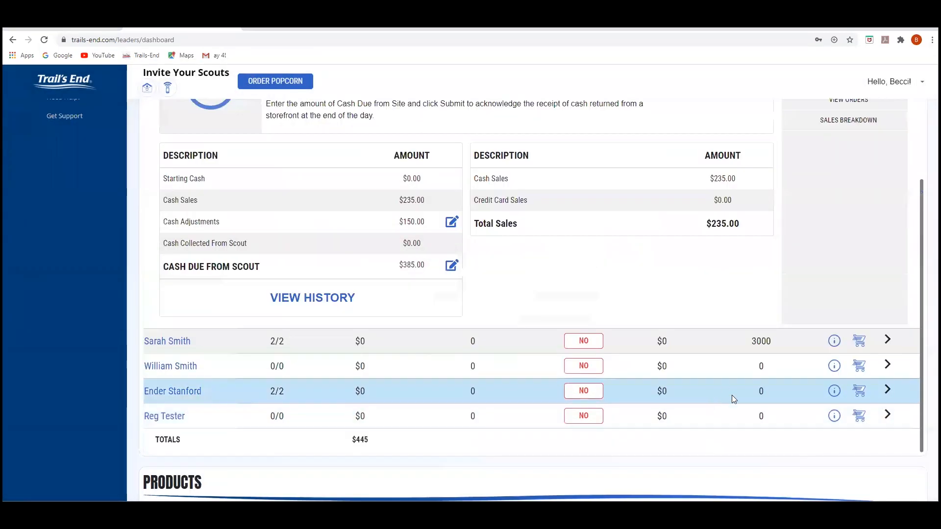
# In the Scout's inventory, transfer 2 Fall 2020 - 9oz White Cheddar Cheese Popcorn Bags from the unit to the Scout
pyautogui.scroll(3, 731, 395)
pyautogui.click(823, 231)
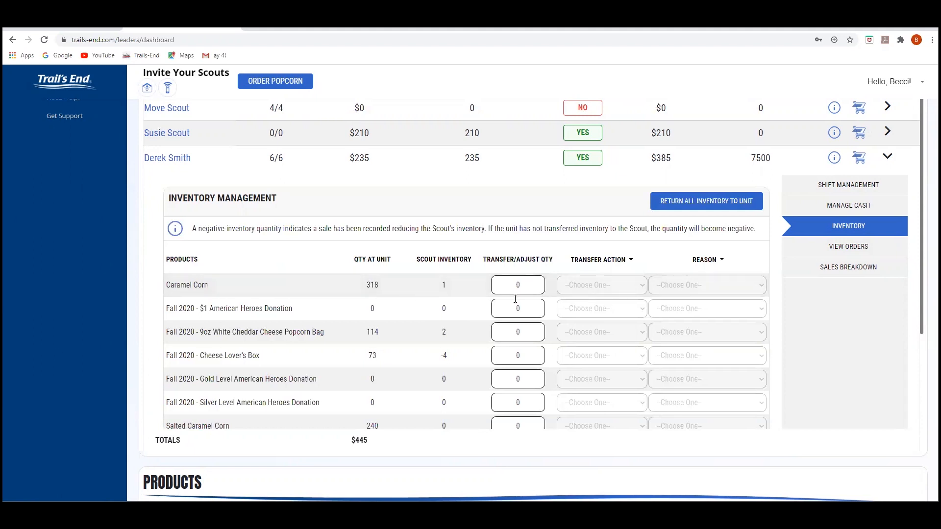
pyautogui.scroll(-1, 536, 354)
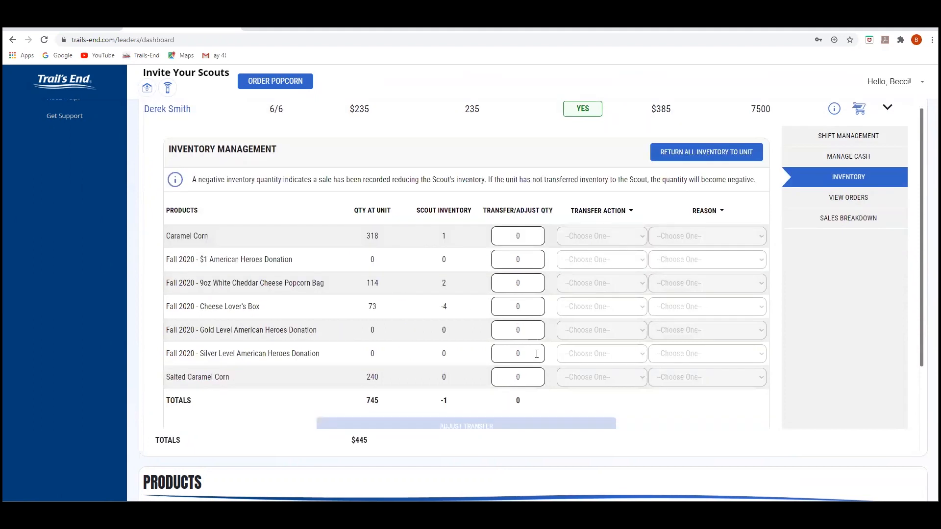
pyautogui.click(527, 289)
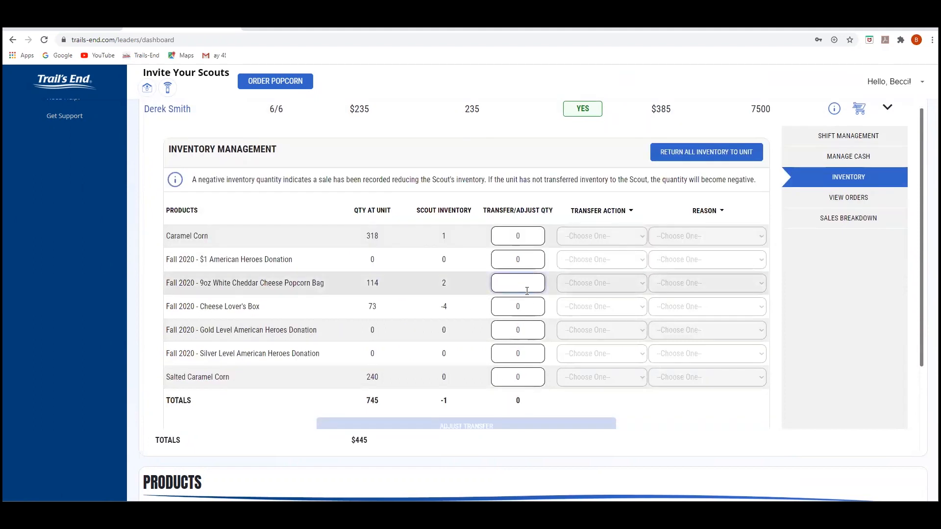
pyautogui.write('2')
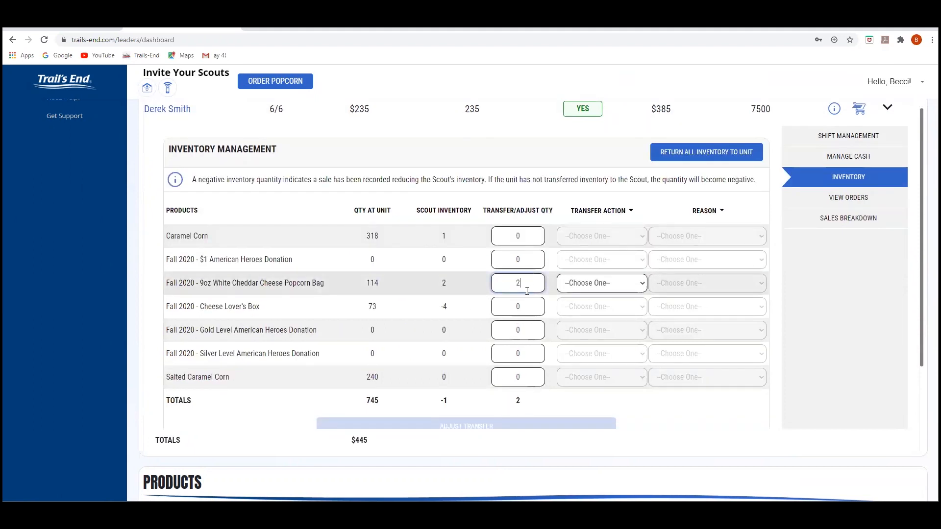
pyautogui.click(581, 283)
pyautogui.click(583, 306)
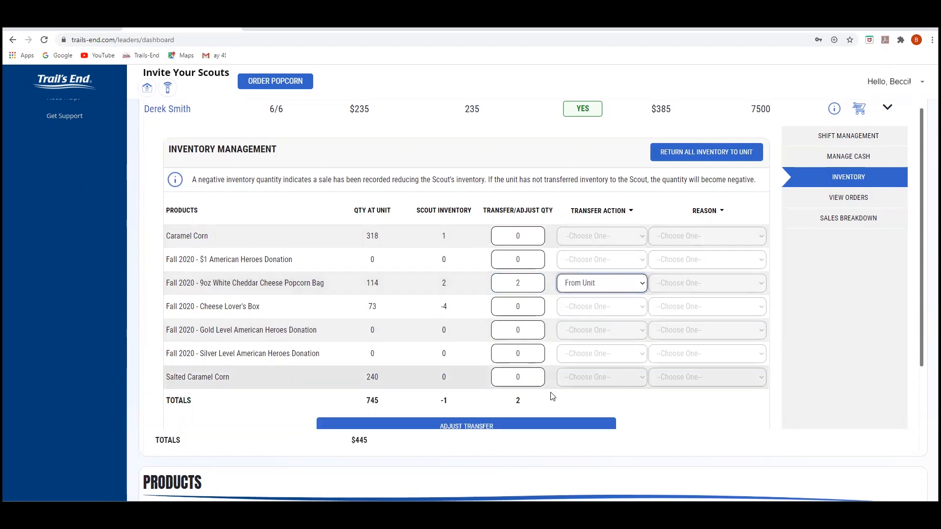
pyautogui.click(546, 426)
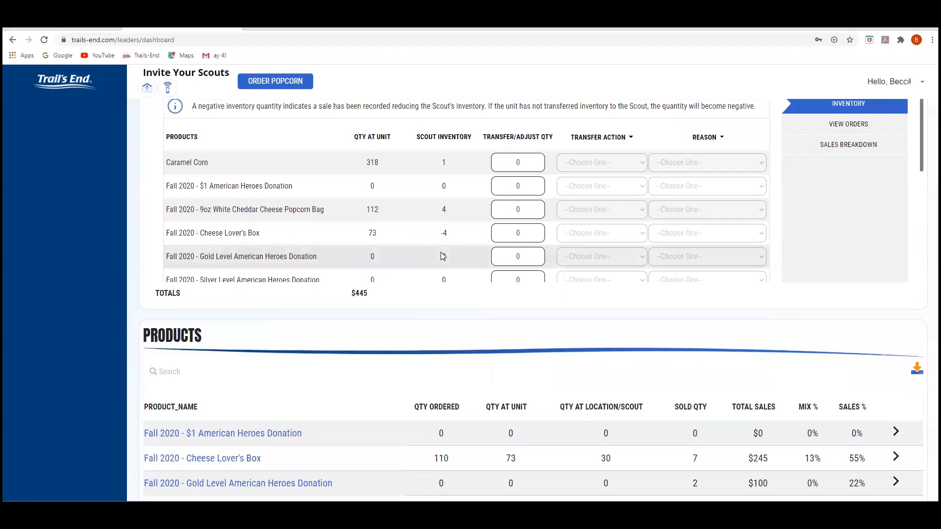
pyautogui.scroll(-5, 435, 247)
pyautogui.scroll(5, 445, 245)
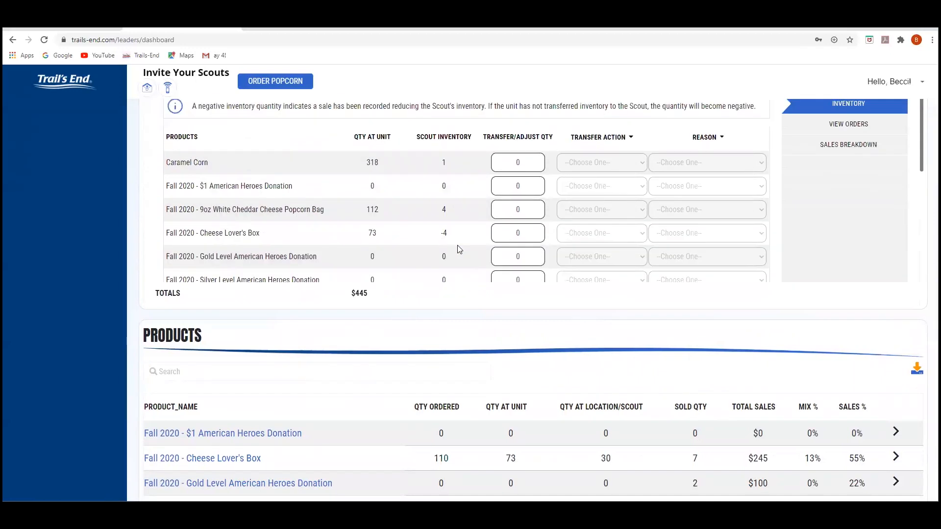
# Transfer 2 9oz White Cheddar Cheese Popcorn Bags back to the unit and 4 Cheese Lover's Boxes from the unit to the Scout
pyautogui.click(518, 210)
pyautogui.write('2')
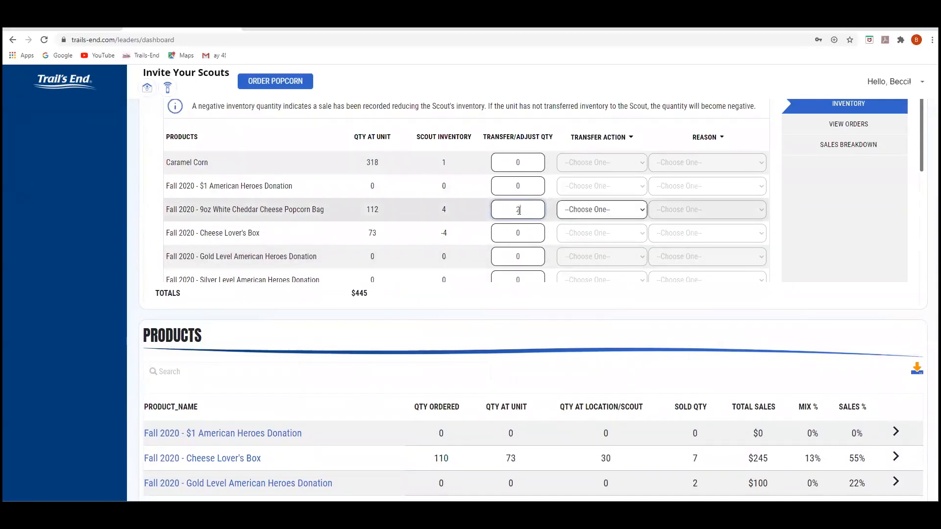
pyautogui.click(589, 215)
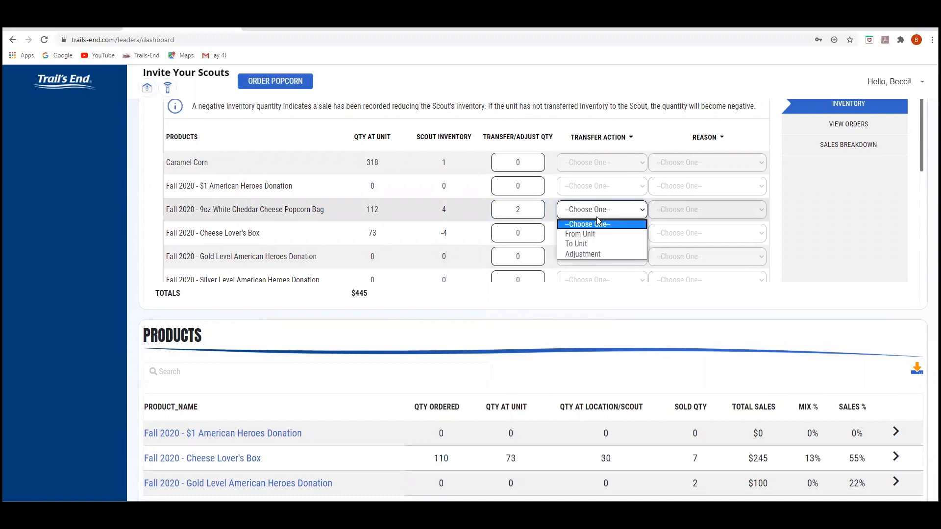
pyautogui.click(595, 244)
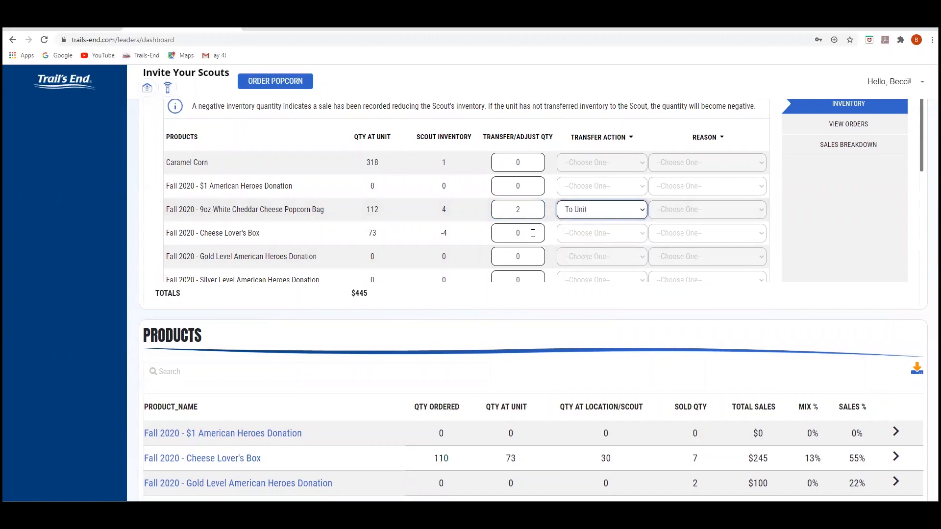
pyautogui.click(522, 234)
pyautogui.press('BackSpace')
pyautogui.write('4')
pyautogui.click(601, 236)
pyautogui.click(599, 259)
pyautogui.scroll(-2, 601, 255)
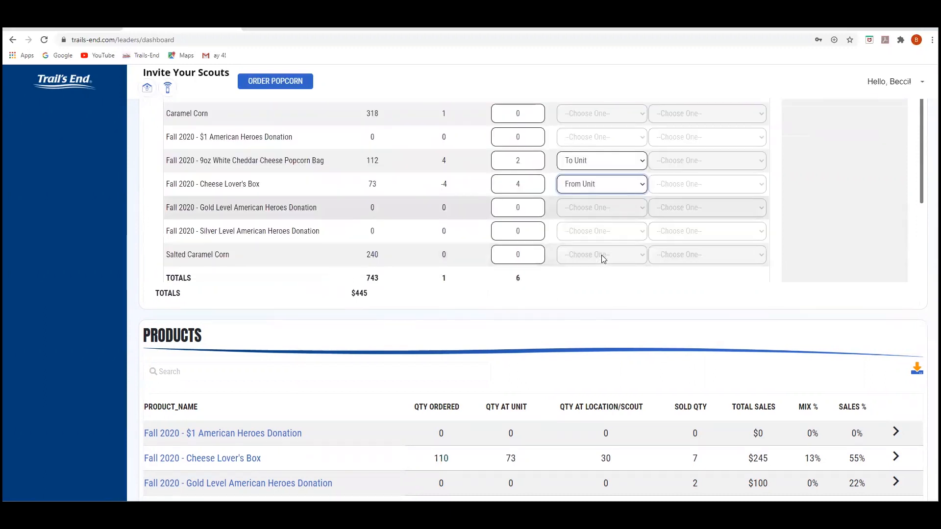
pyautogui.click(603, 261)
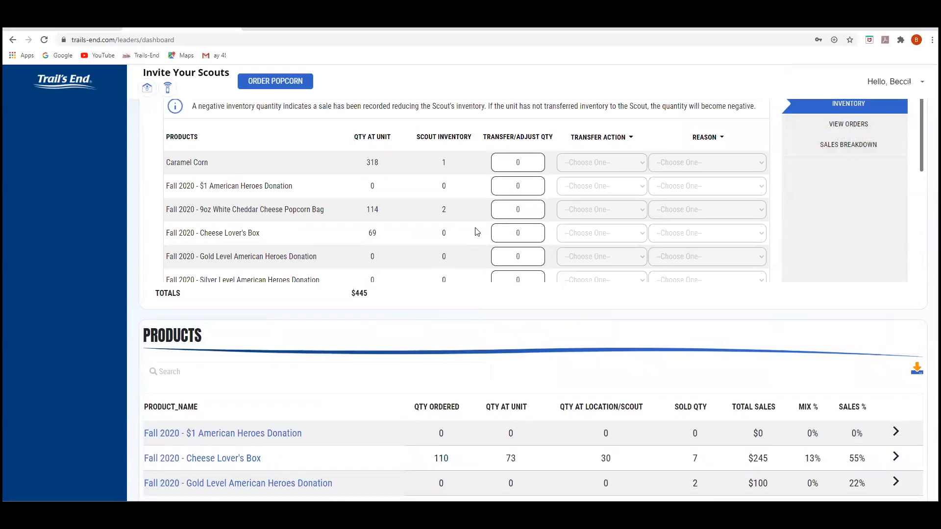
# Adjust the Scout's Caramel Corn inventory by 1 with the reason "Product was damaged" and submit the adjustment
pyautogui.scroll(1, 757, 103)
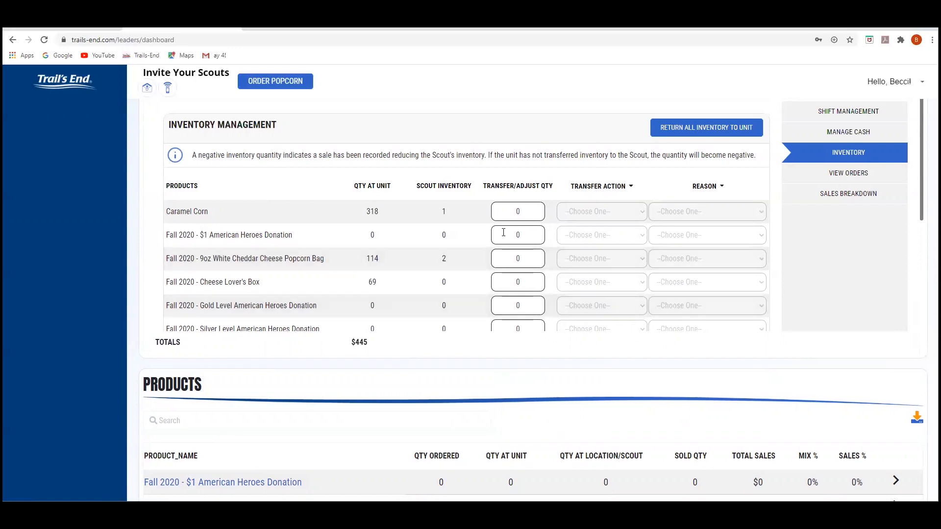
pyautogui.click(531, 213)
pyautogui.write('1')
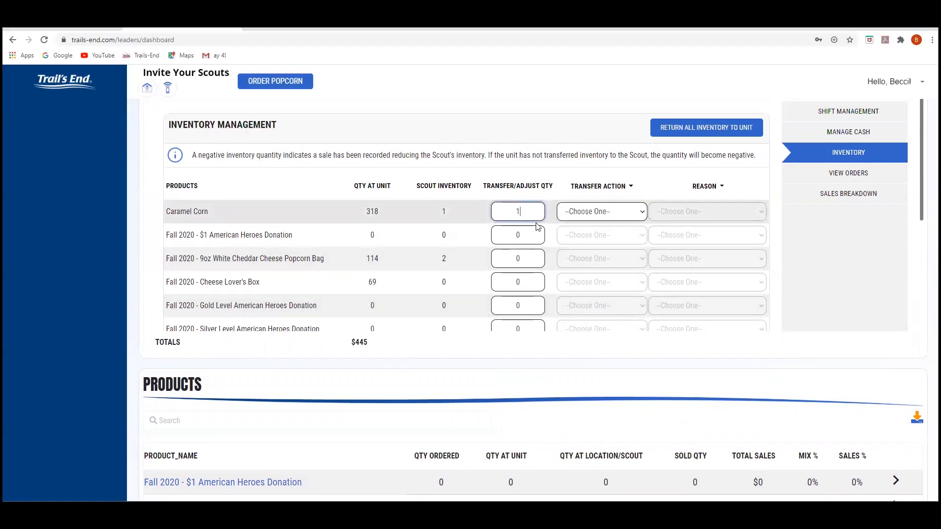
pyautogui.click(615, 212)
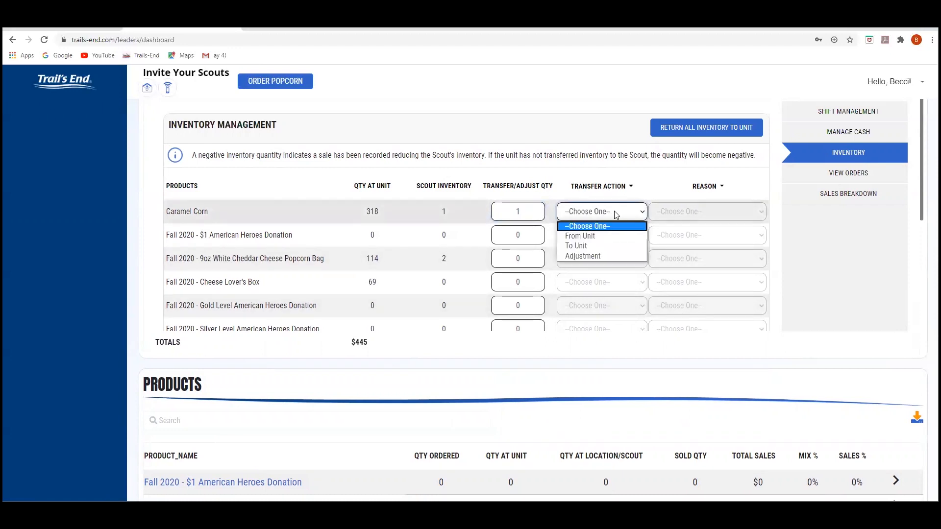
pyautogui.click(618, 256)
pyautogui.click(696, 211)
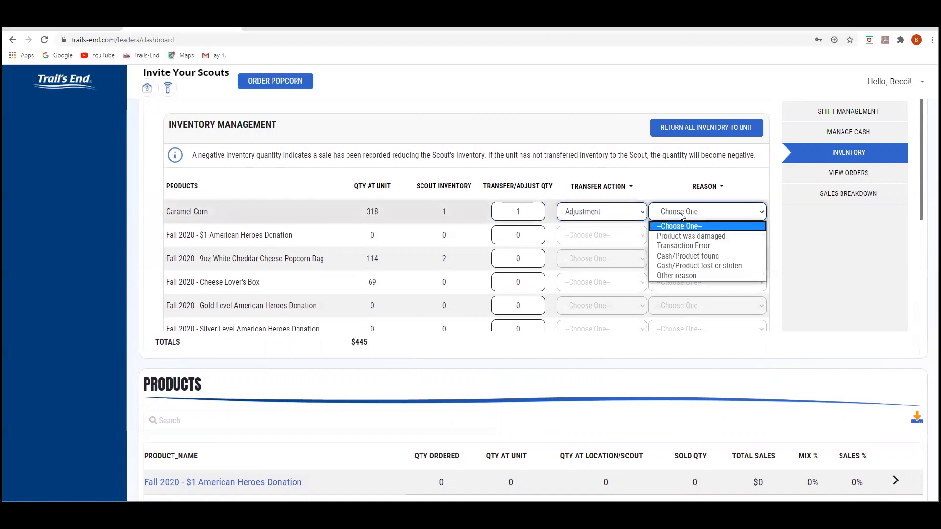
pyautogui.click(685, 237)
pyautogui.scroll(-3, 668, 254)
pyautogui.click(592, 307)
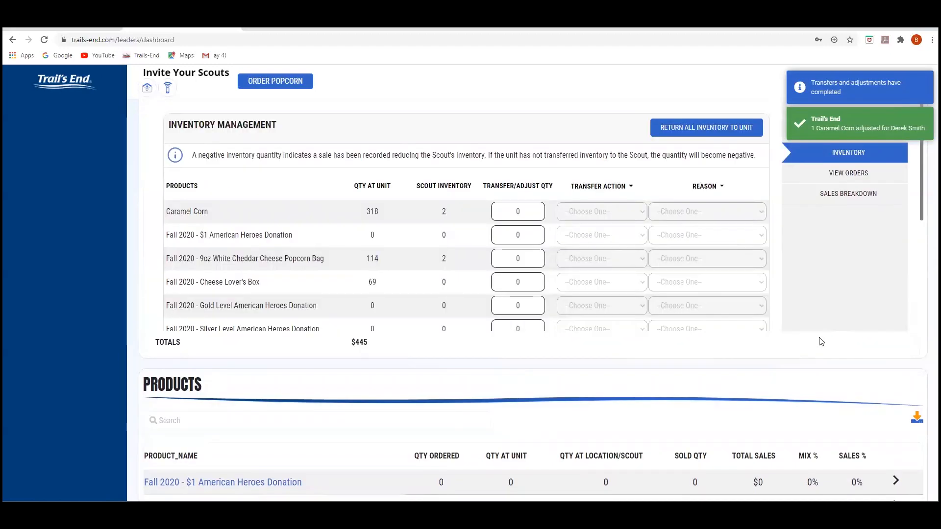
pyautogui.scroll(-1, 813, 326)
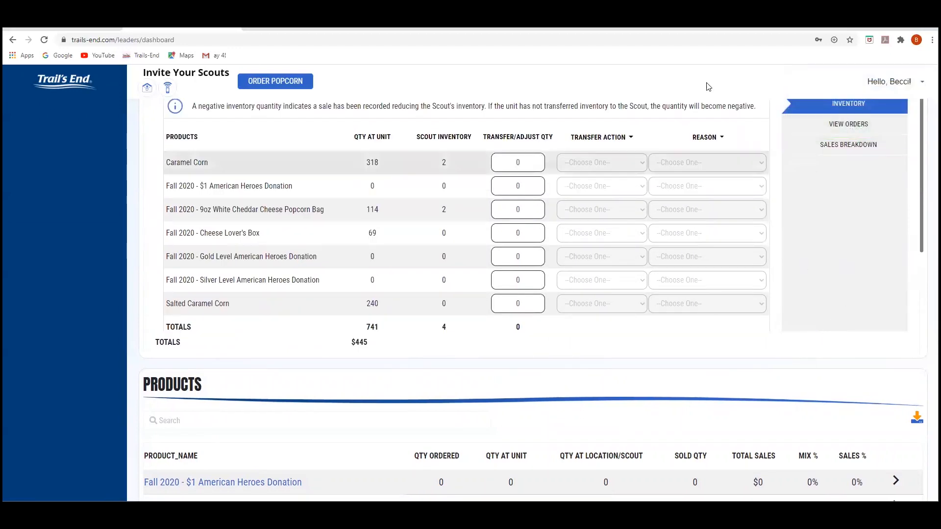
# View the Scout's orders and open the details of the 6/29/2020 wagon order
pyautogui.scroll(2, 768, 94)
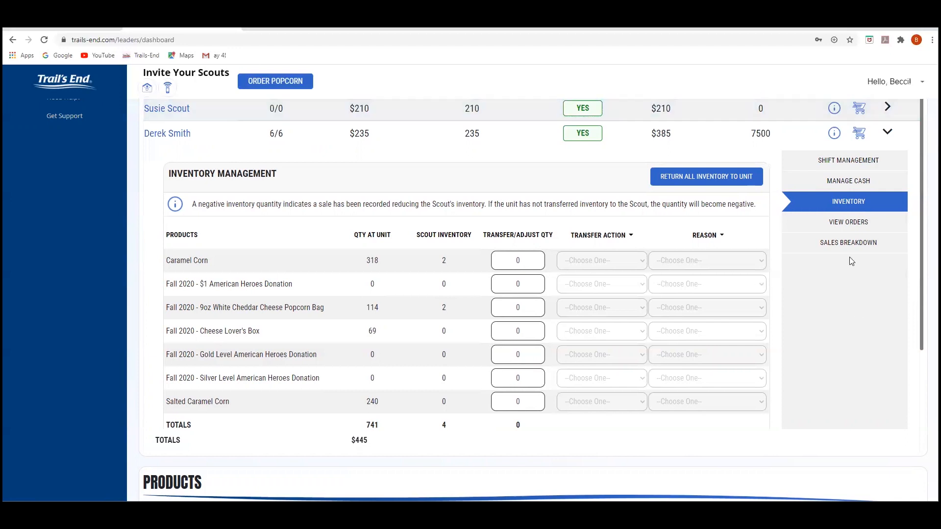
pyautogui.click(847, 225)
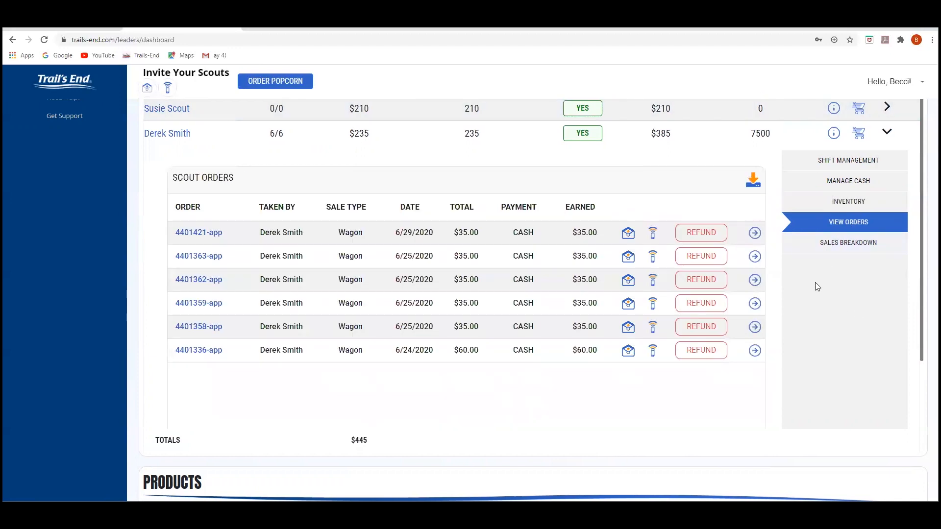
pyautogui.click(754, 233)
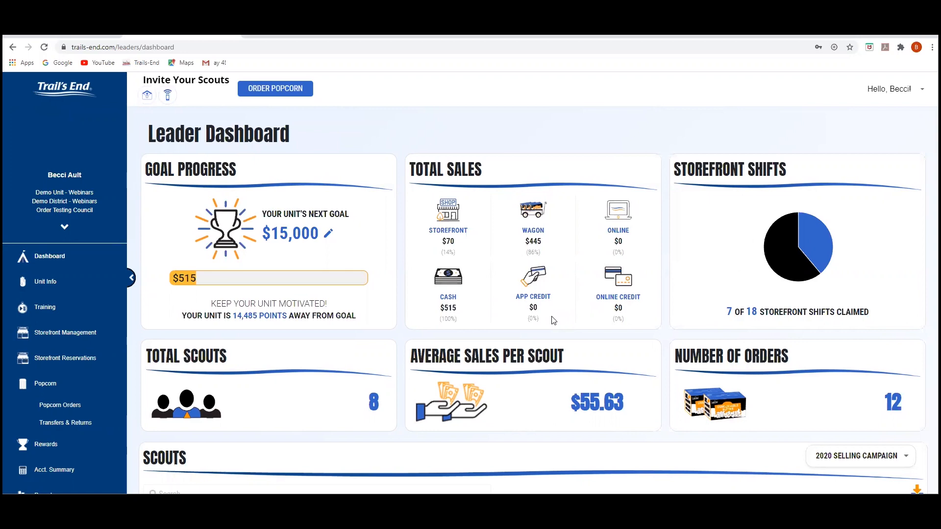
# Start a new storefront site in storefront management, entering the store's name and filling in its address from the suggested matches for 222
pyautogui.click(69, 332)
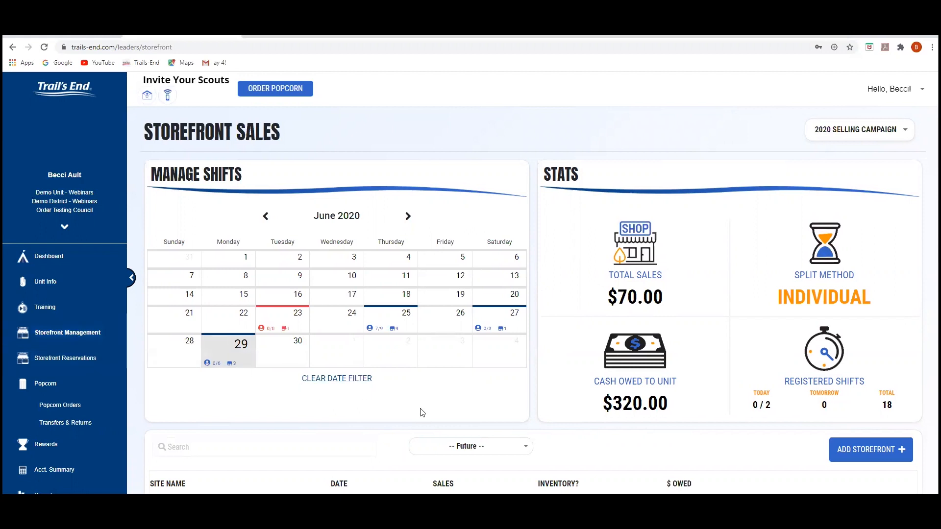
pyautogui.click(859, 456)
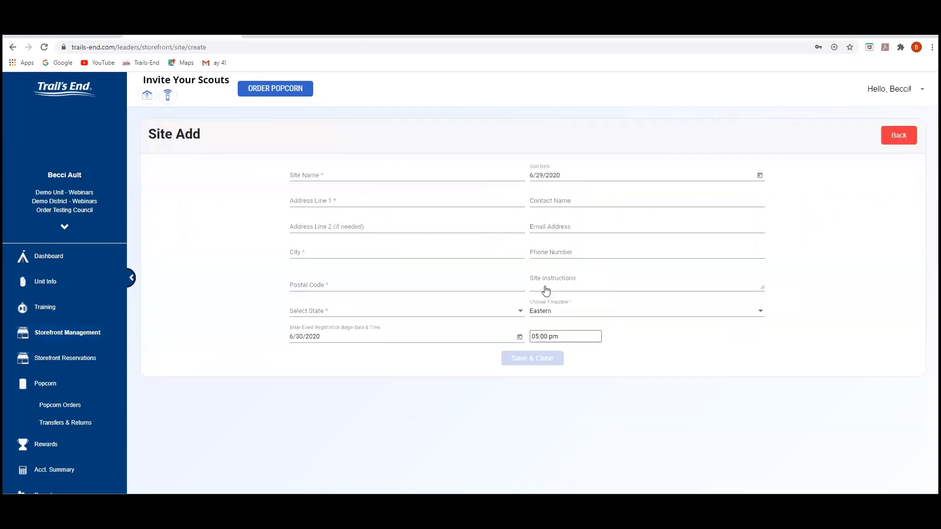
pyautogui.click(311, 176)
pyautogui.click(307, 192)
pyautogui.click(312, 199)
pyautogui.write('222')
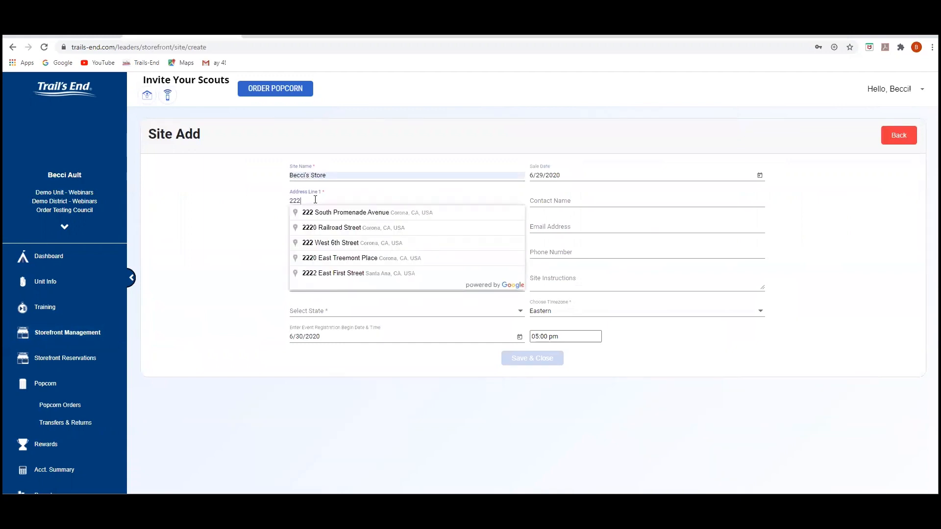
pyautogui.click(358, 214)
# Set the new site's event registration begin date to 6/29/2020 and save the site
pyautogui.click(359, 338)
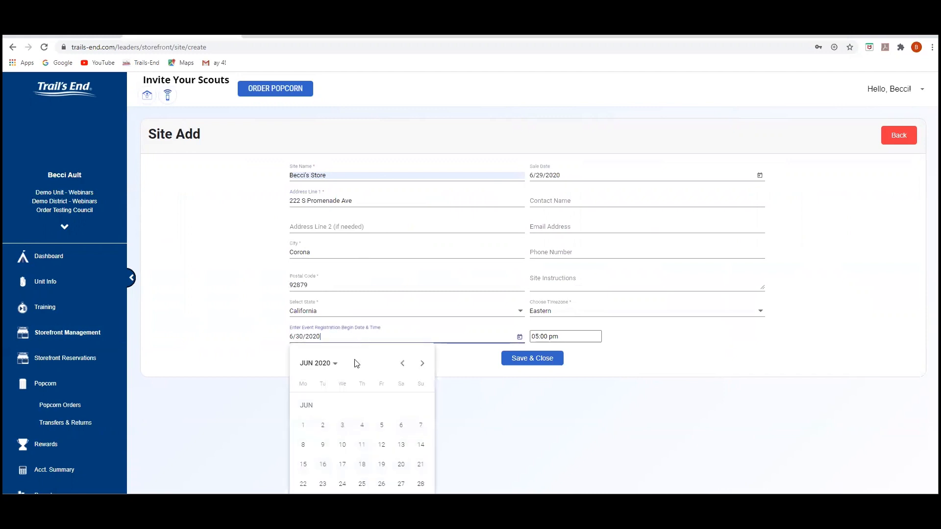
pyautogui.click(303, 503)
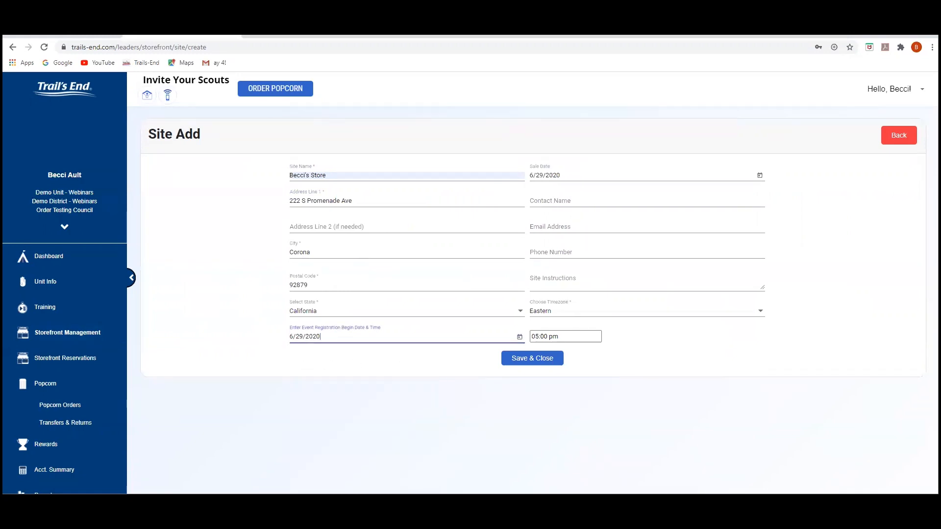
pyautogui.click(539, 364)
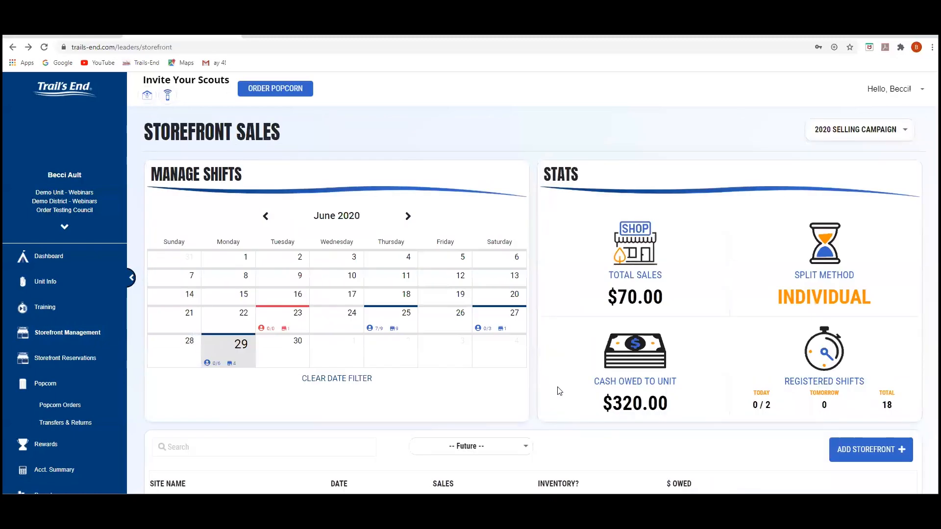
# View the storefront sites for all dates and return the list to future sites only
pyautogui.scroll(-1, 559, 390)
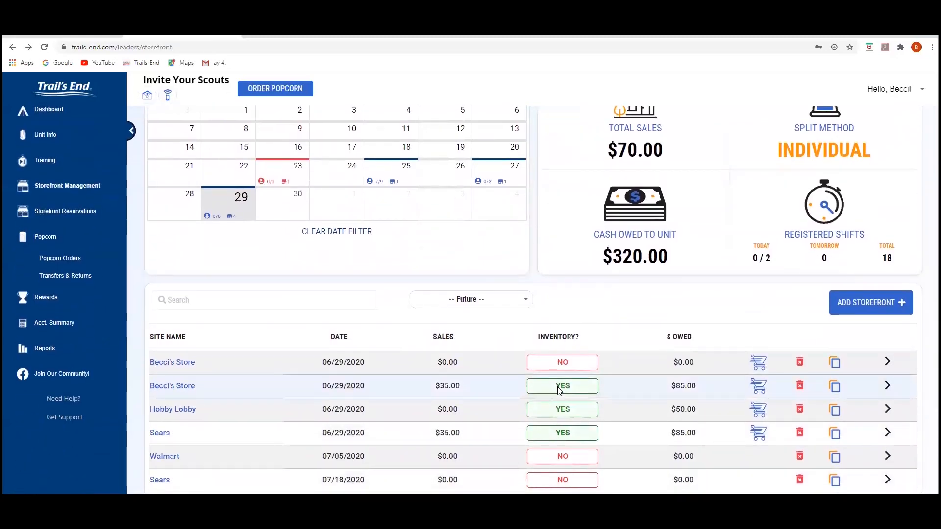
pyautogui.scroll(-1, 559, 387)
pyautogui.click(529, 286)
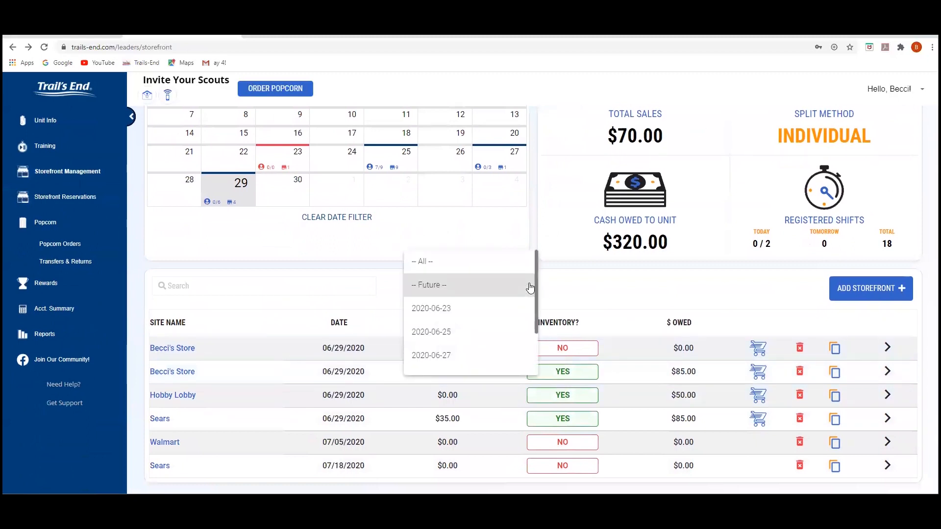
pyautogui.click(489, 268)
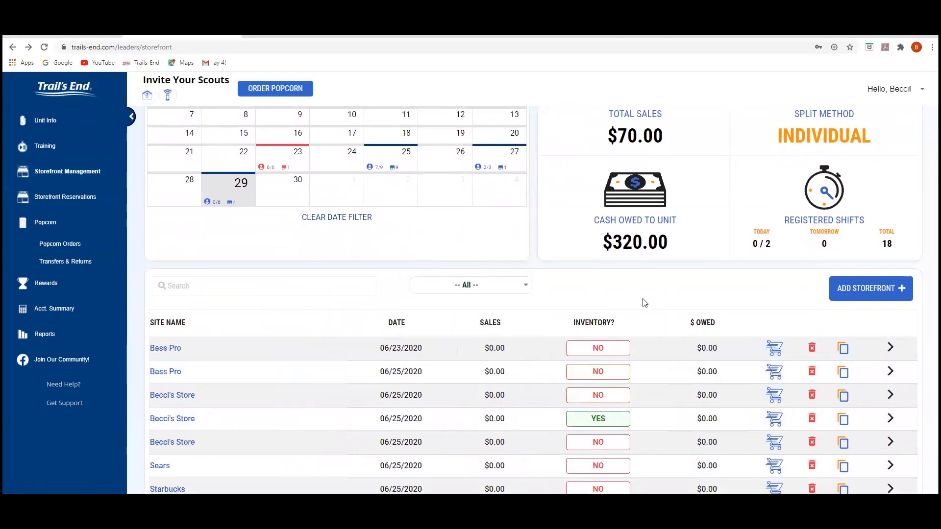
pyautogui.click(519, 287)
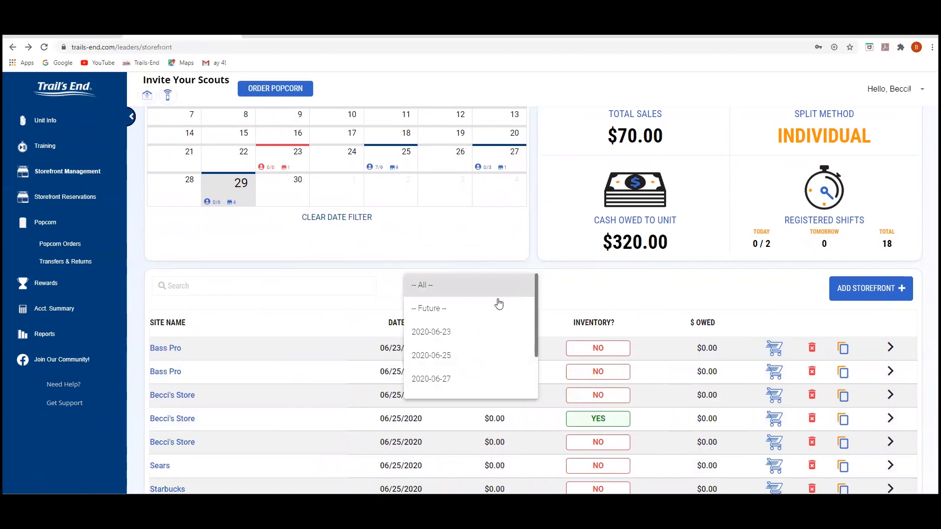
pyautogui.click(495, 308)
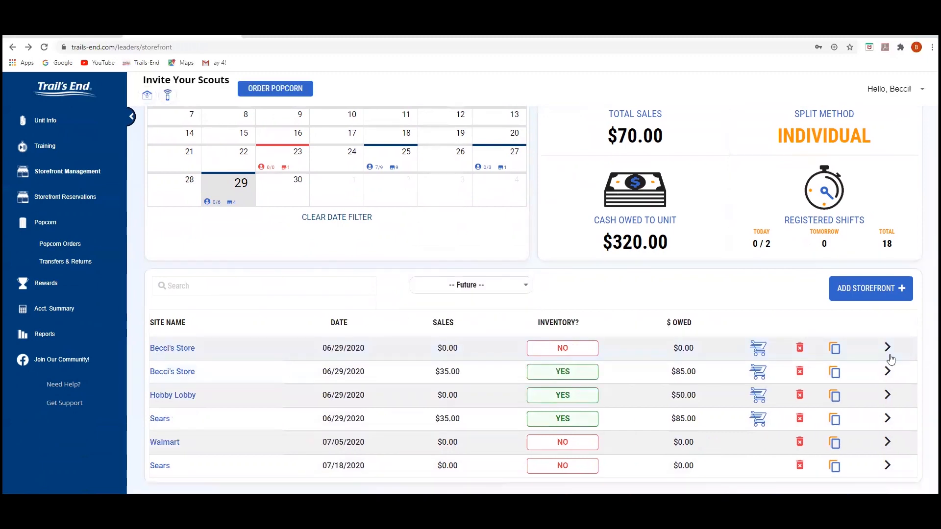
# Add two shifts to the new 06/29/2020 storefront site, from 08:00 am to 10:00 am and from 10:00 am to 12:00 pm
pyautogui.click(890, 358)
pyautogui.scroll(-1, 620, 439)
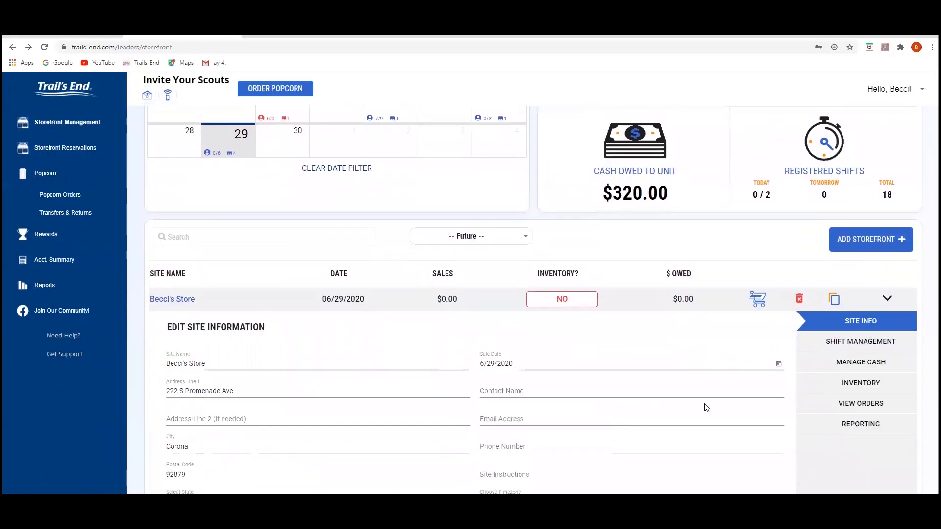
pyautogui.click(867, 346)
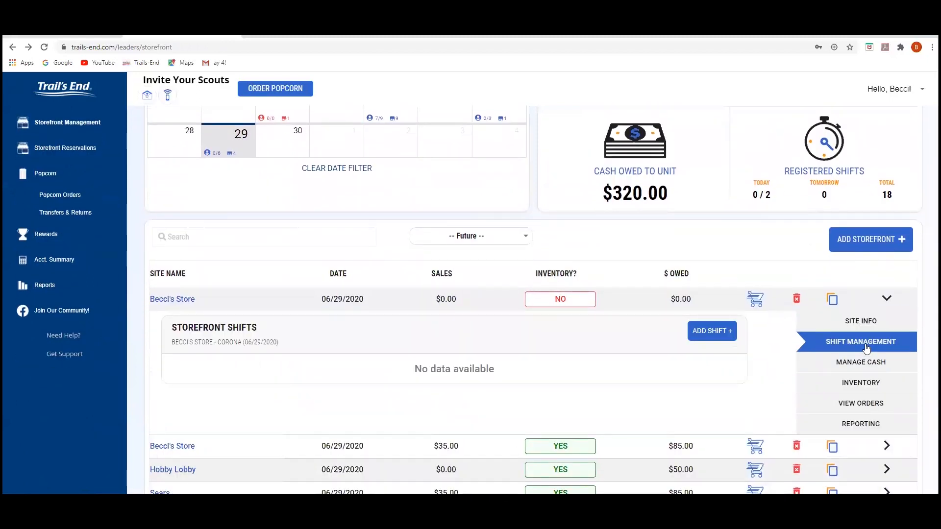
pyautogui.click(699, 332)
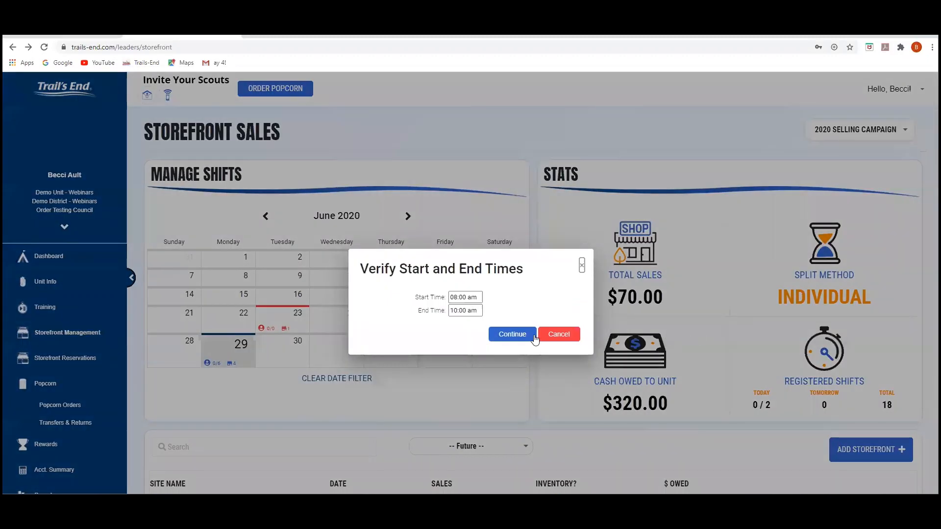
pyautogui.click(512, 334)
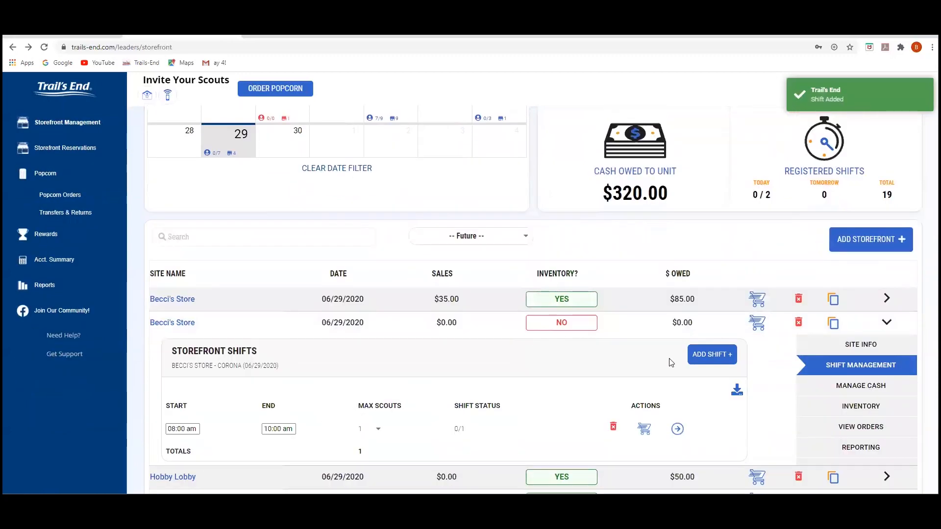
pyautogui.click(716, 357)
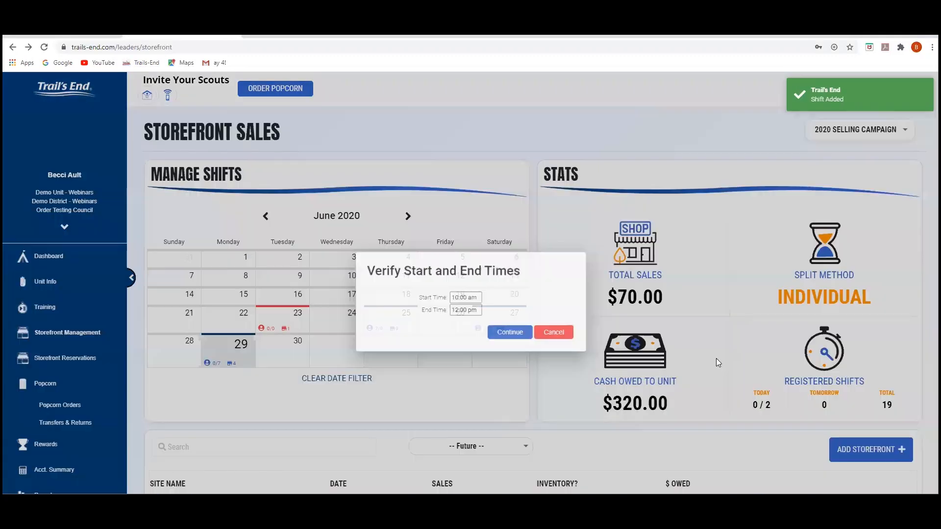
pyautogui.click(519, 337)
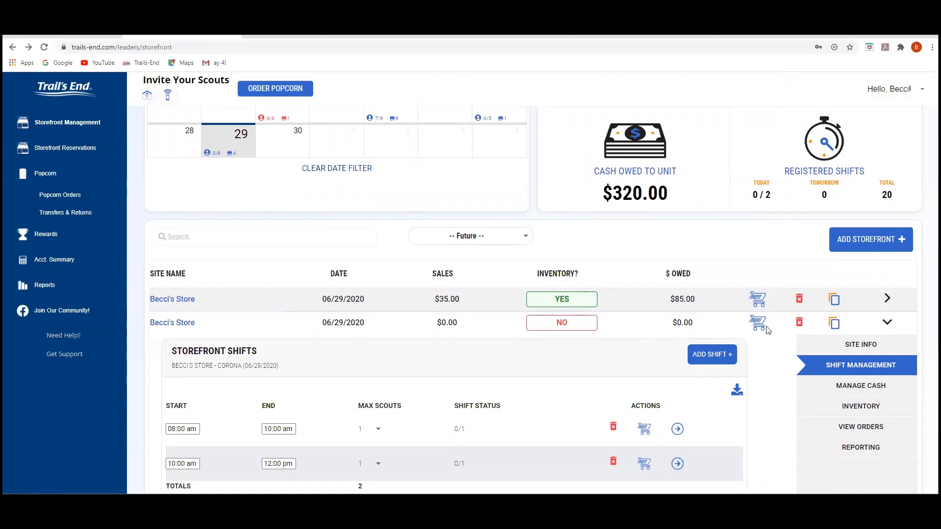
# Submit a cash adjustment of 50 for the new storefront site as its starting cash
pyautogui.click(830, 392)
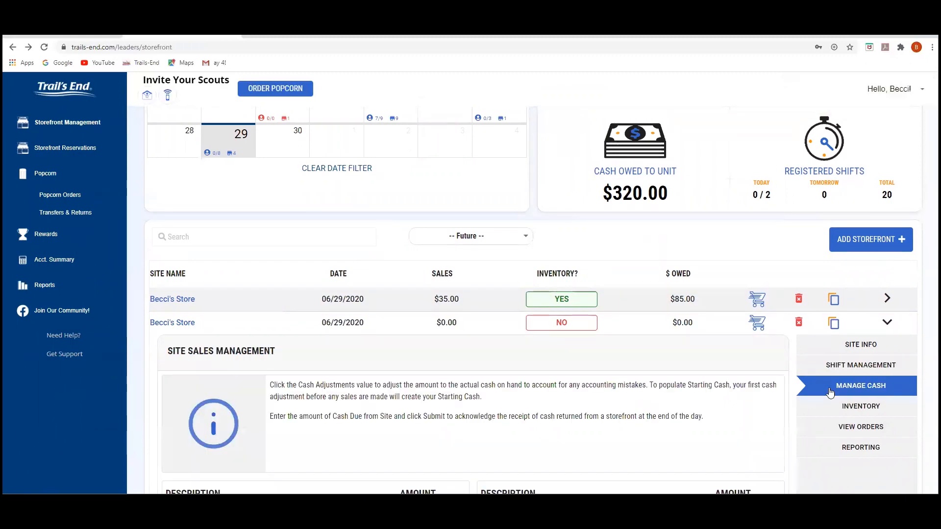
pyautogui.scroll(-4, 811, 427)
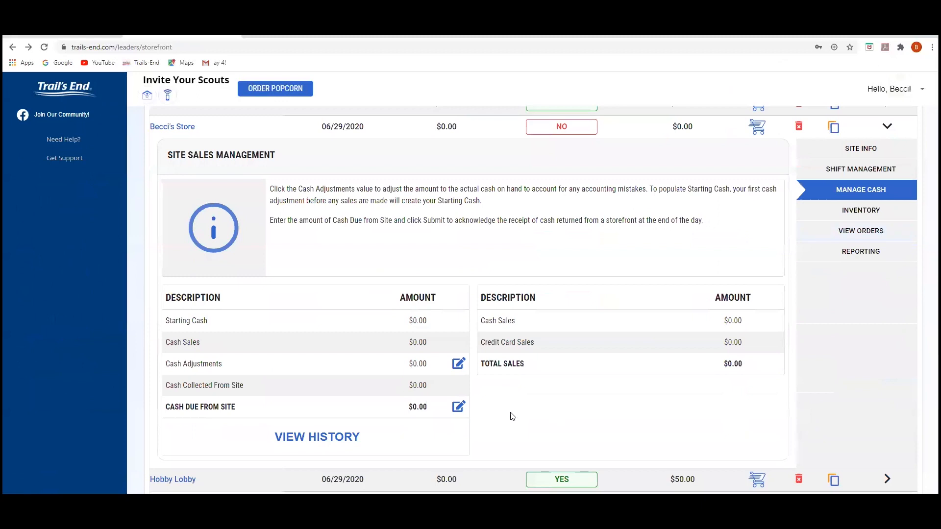
pyautogui.click(458, 365)
pyautogui.click(369, 392)
pyautogui.press('BackSpace')
pyautogui.write('50')
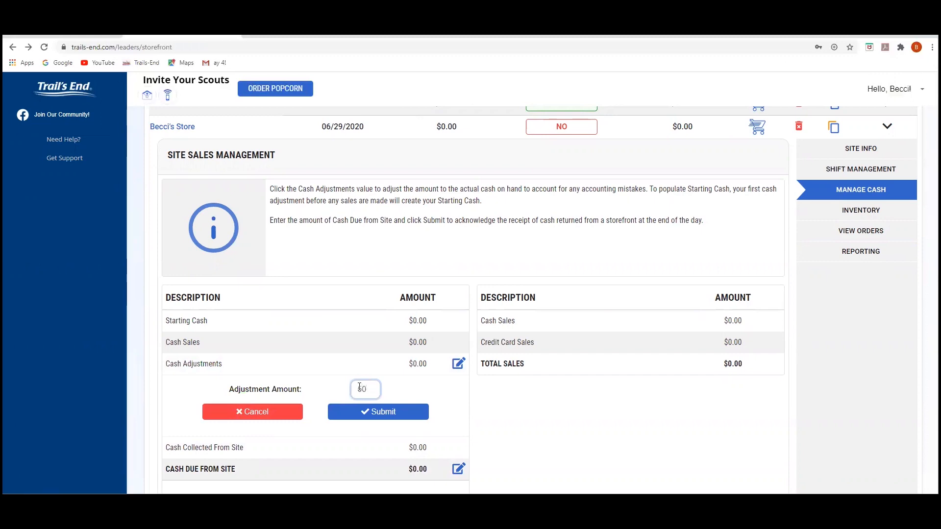
pyautogui.click(383, 412)
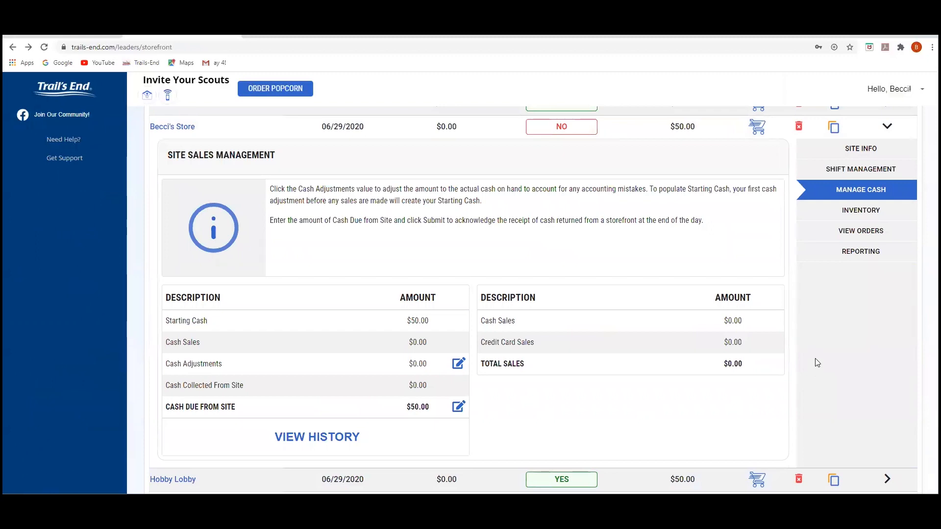
# In the new site's inventory, set up a transfer of 12 Caramel Corn from the unit
pyautogui.click(810, 214)
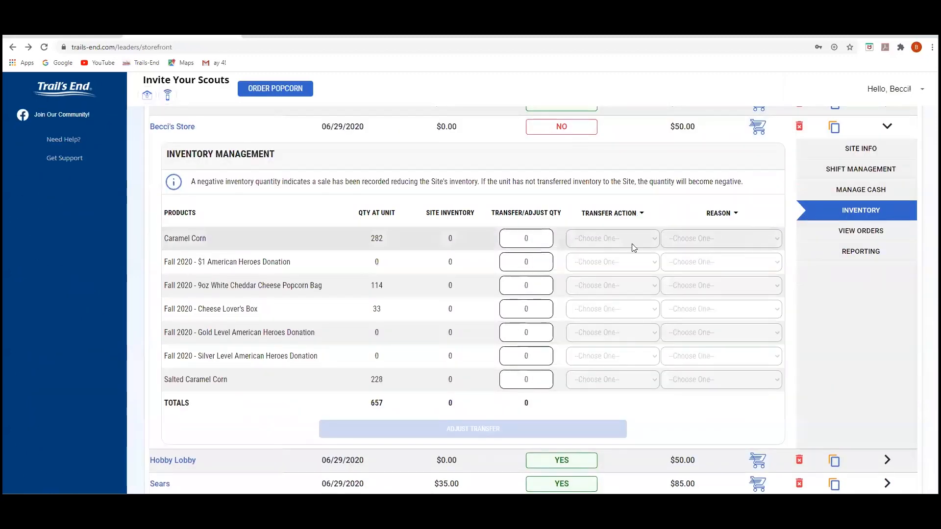
pyautogui.click(533, 240)
pyautogui.press('BackSpace')
pyautogui.write('12')
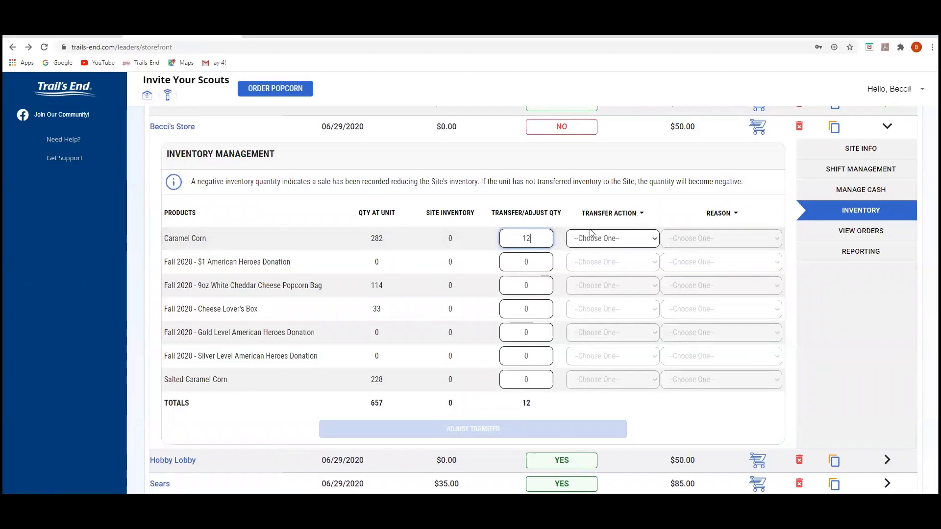
pyautogui.click(613, 238)
pyautogui.click(602, 265)
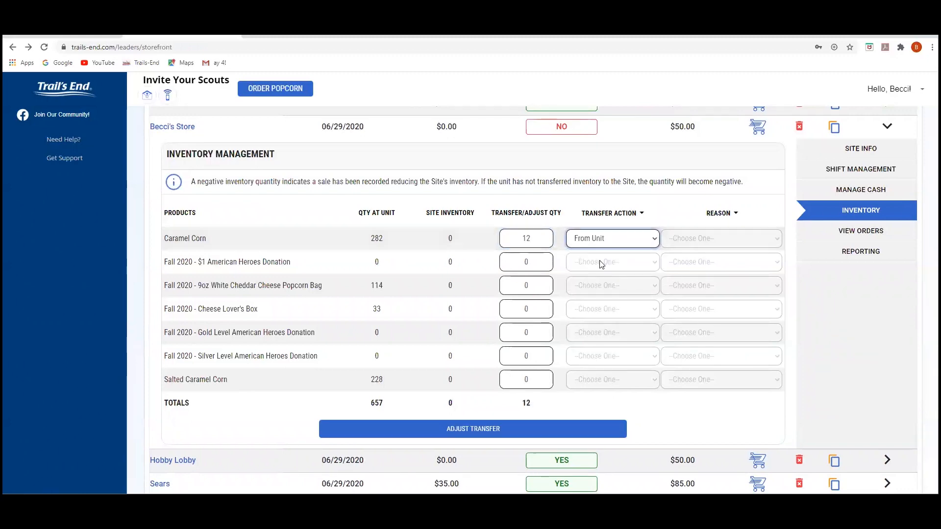
# Add 12 Fall 2020 - Cheese Lover's Boxes from the unit to the site's transfer and submit it
pyautogui.click(535, 316)
pyautogui.press('BackSpace')
pyautogui.write('12')
pyautogui.click(603, 313)
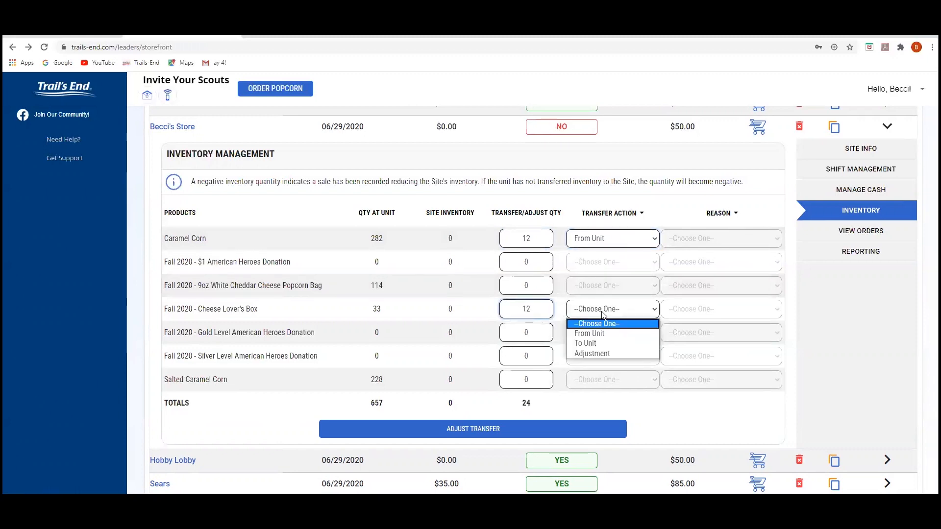
pyautogui.click(614, 334)
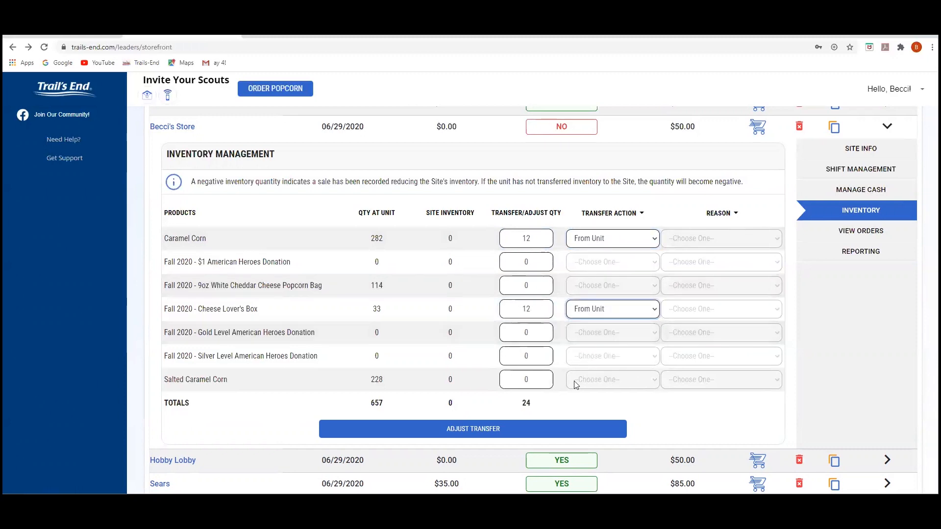
pyautogui.click(543, 430)
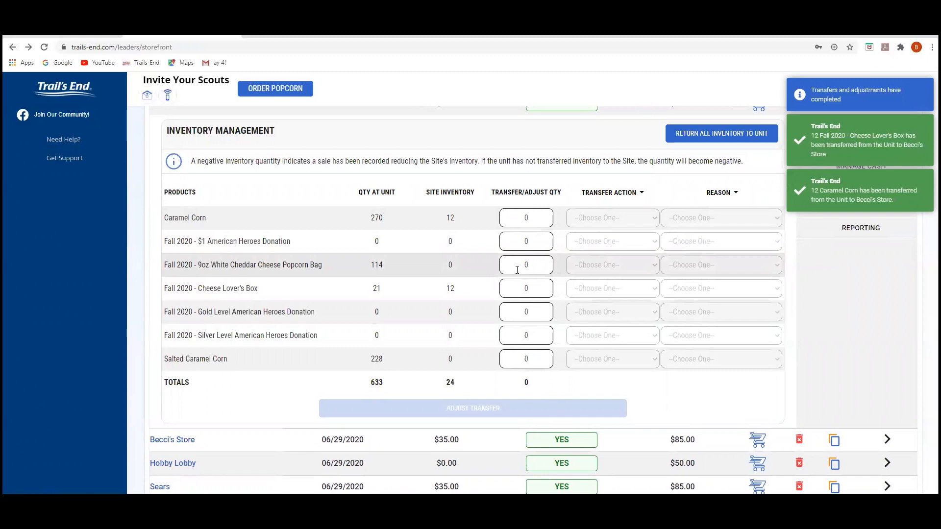
# Adjust the site's Caramel Corn inventory by 1 with the reason "Product was damaged" and submit the adjustment
pyautogui.click(539, 223)
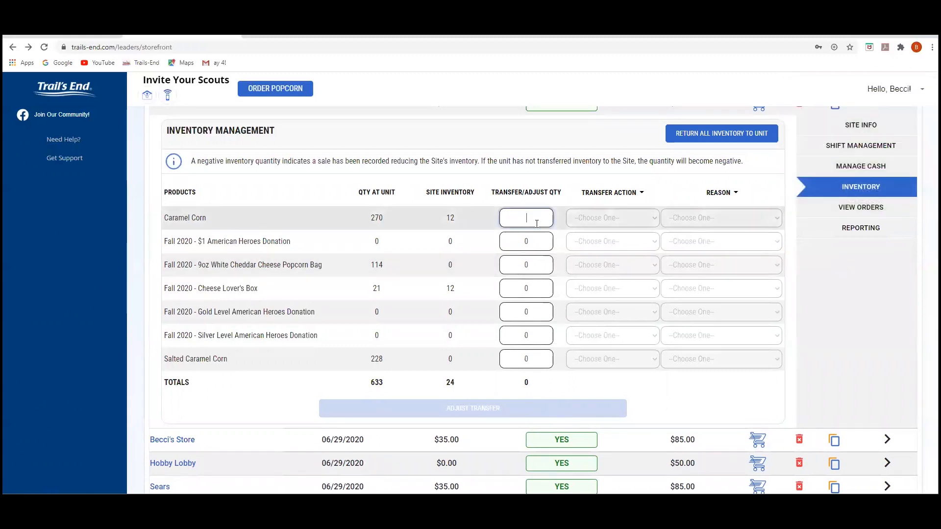
pyautogui.write('1')
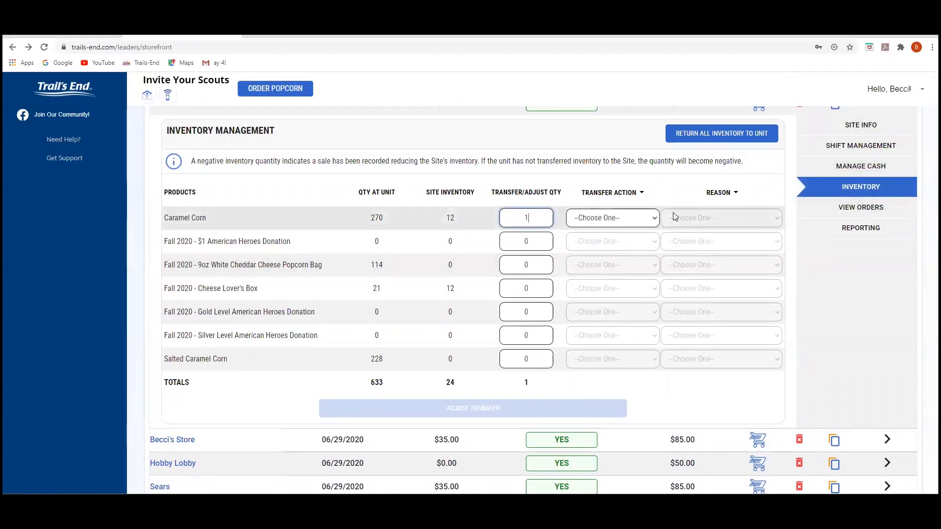
pyautogui.click(612, 218)
pyautogui.click(617, 262)
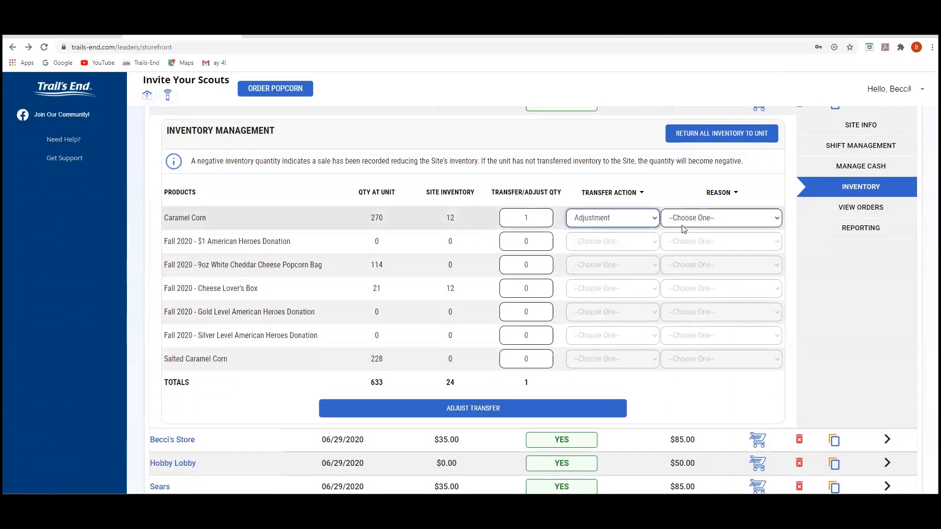
pyautogui.click(691, 219)
pyautogui.click(689, 243)
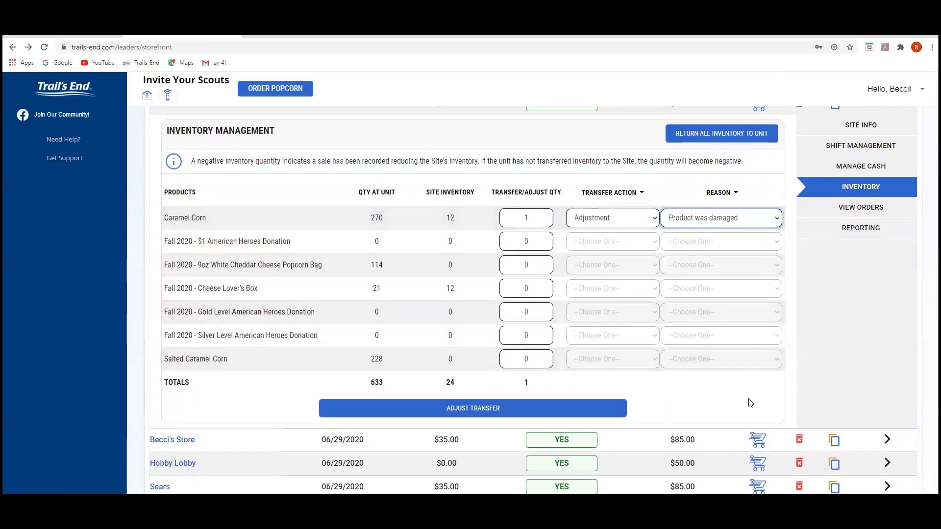
pyautogui.click(617, 415)
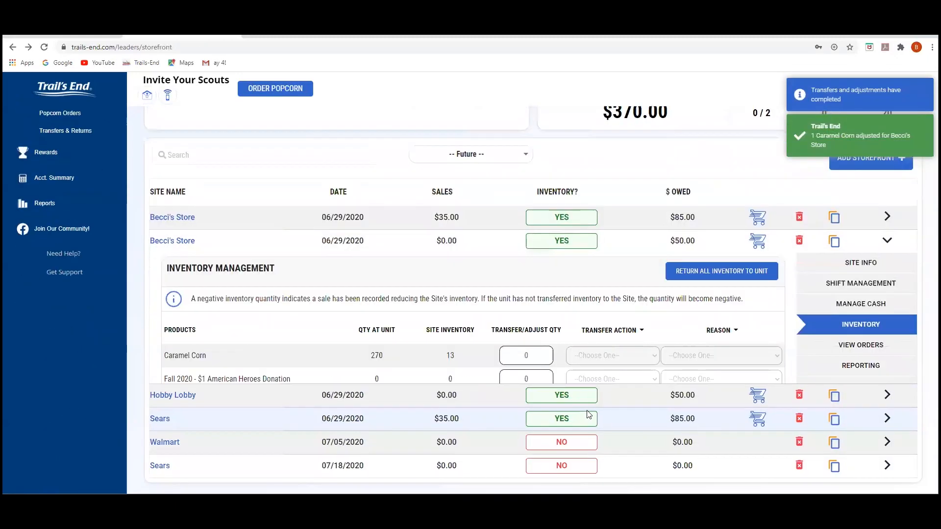
# Record a storefront sale of 1 Fall 2020 - Cheese Lover's Box for the new site without entering customer details
pyautogui.scroll(2, 799, 381)
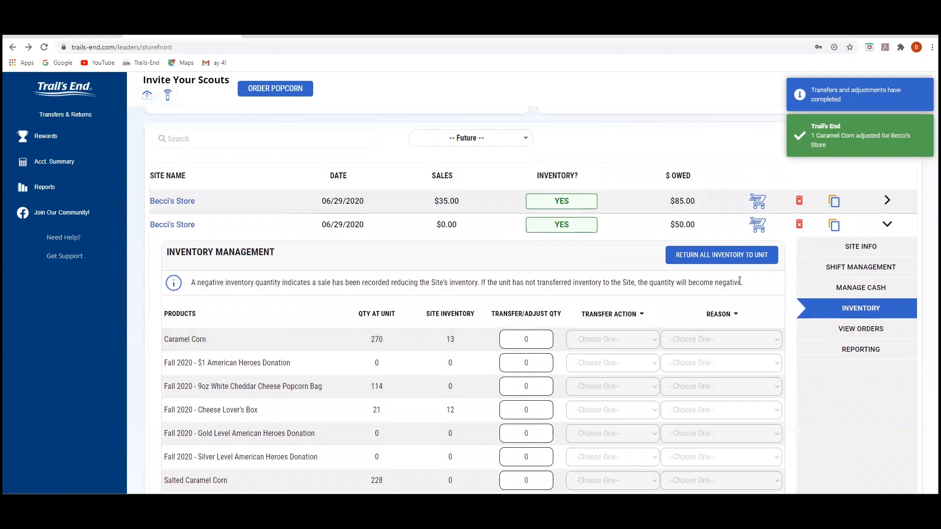
pyautogui.click(759, 225)
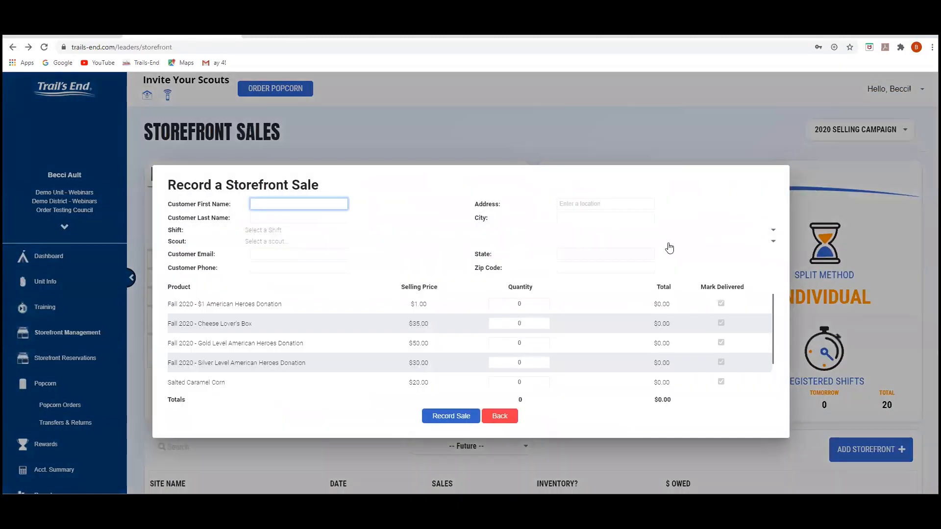
pyautogui.click(536, 324)
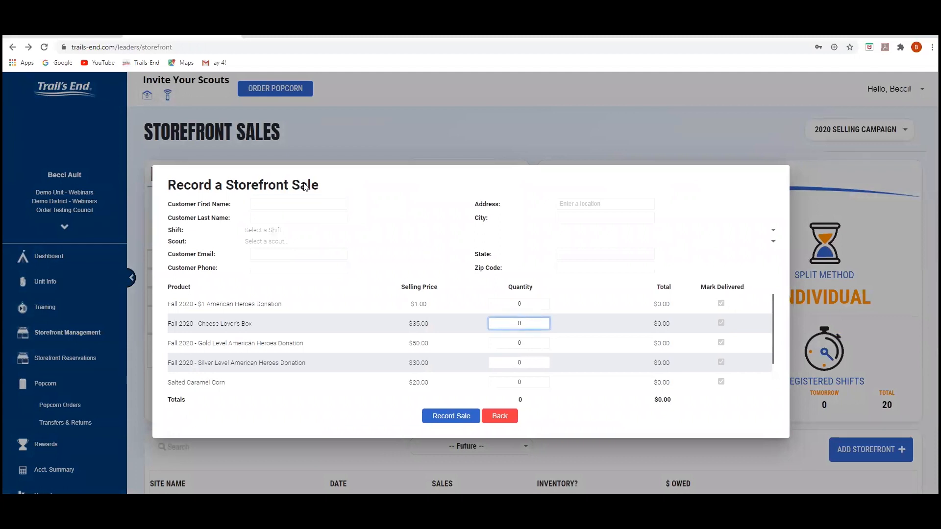
pyautogui.click(278, 233)
pyautogui.click(279, 234)
pyautogui.click(527, 328)
pyautogui.write('1')
pyautogui.click(460, 418)
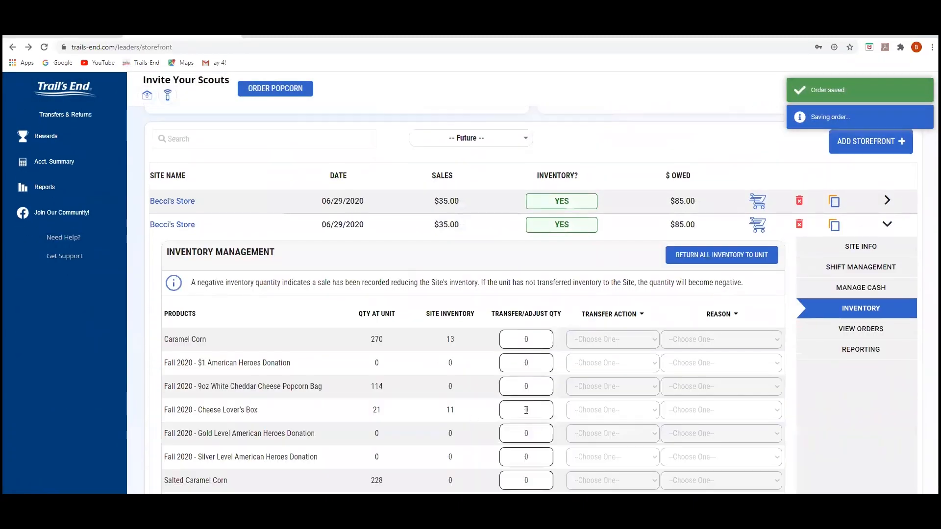
# Review the new site's storefront orders, opening and closing the details of the sale just recorded
pyautogui.click(823, 329)
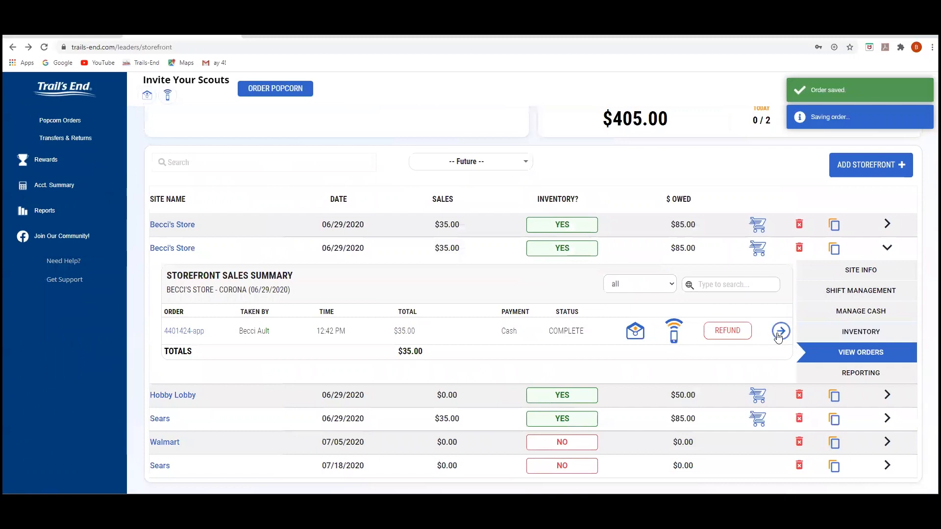
pyautogui.click(781, 331)
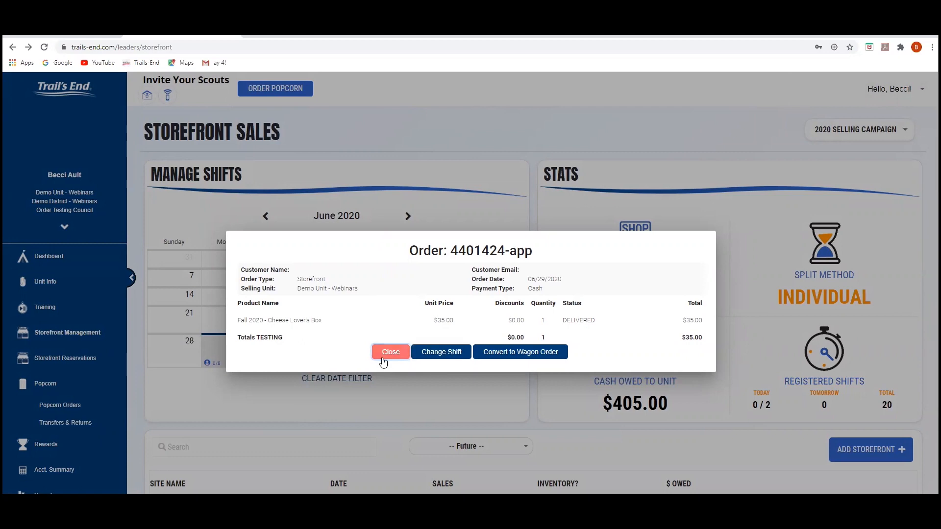
pyautogui.click(391, 352)
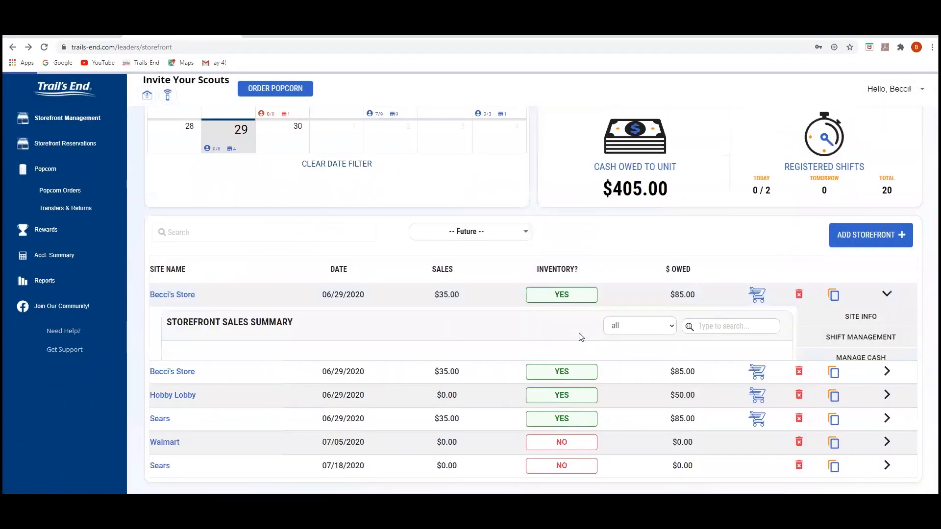
pyautogui.click(861, 350)
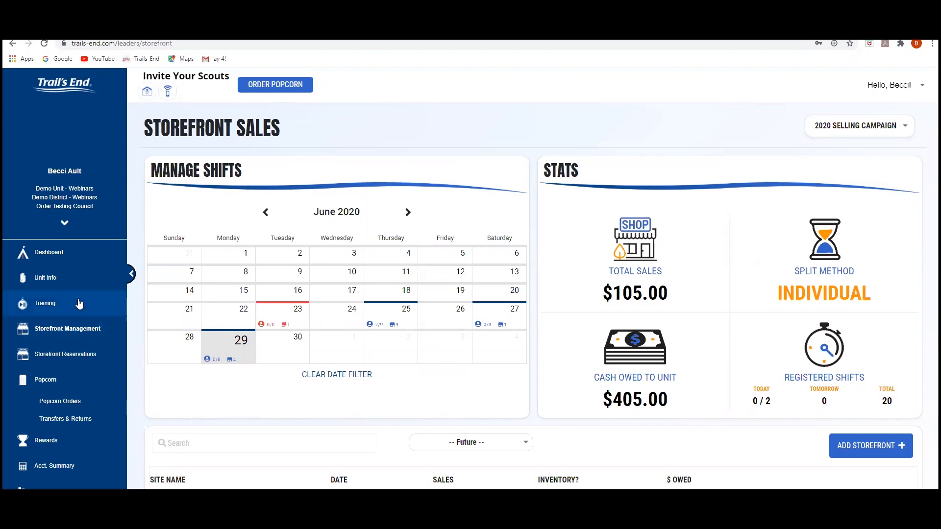
# Examine the available training videos and the downloadable training assets for kickoff, storefront sales and Scouts
pyautogui.click(79, 302)
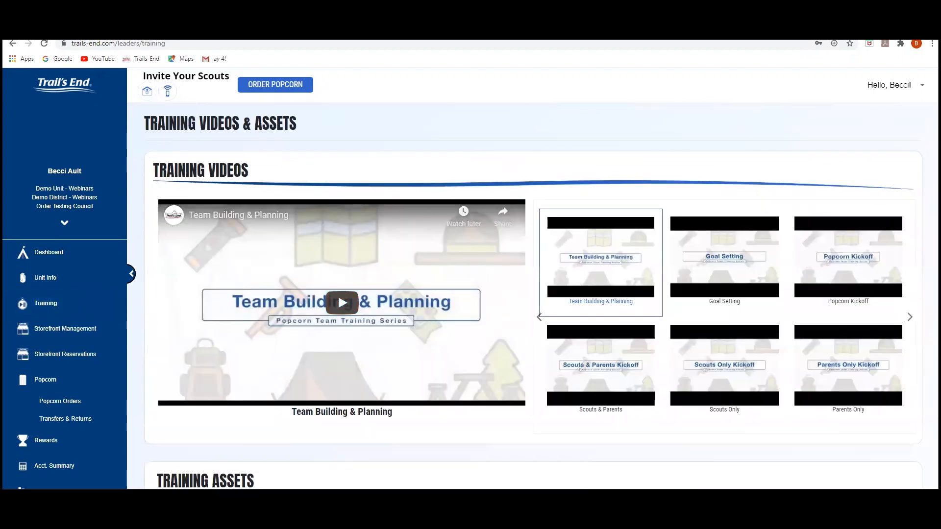
pyautogui.click(910, 318)
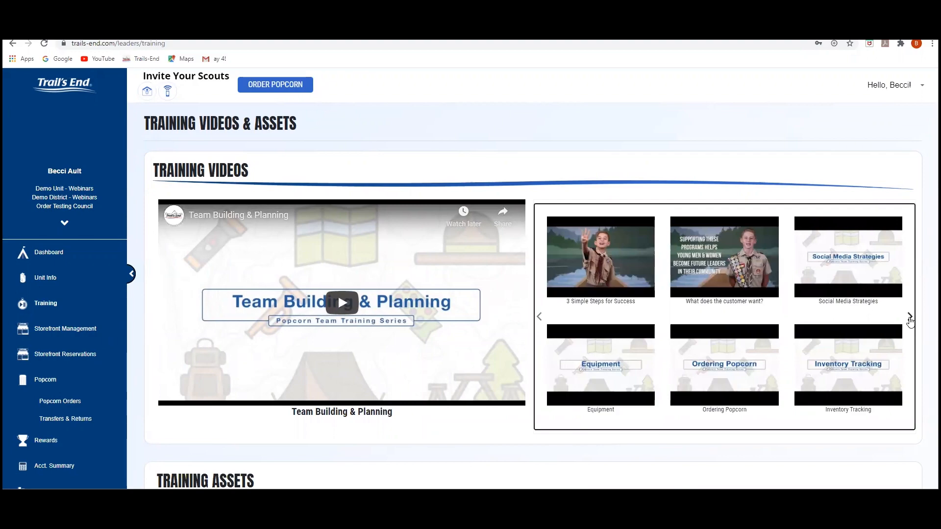
pyautogui.scroll(-2, 875, 371)
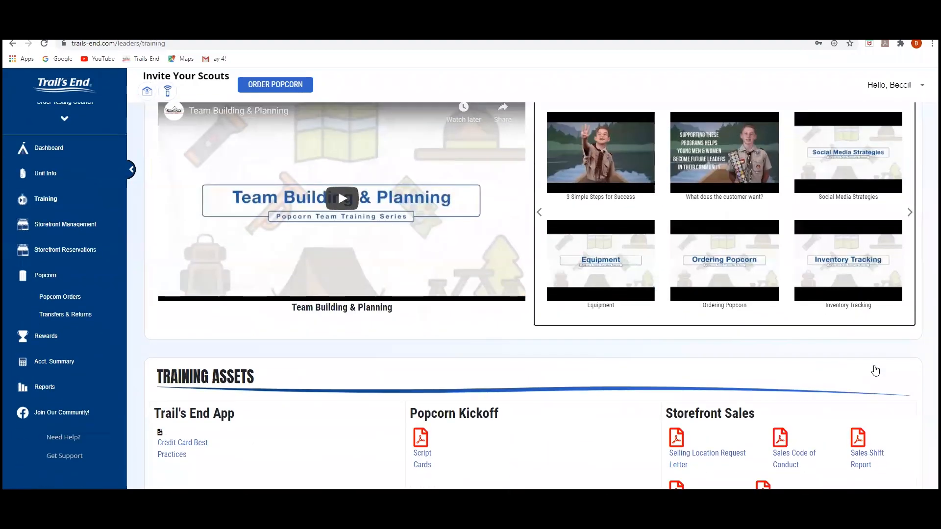
pyautogui.scroll(-2, 876, 371)
pyautogui.scroll(-2, 874, 372)
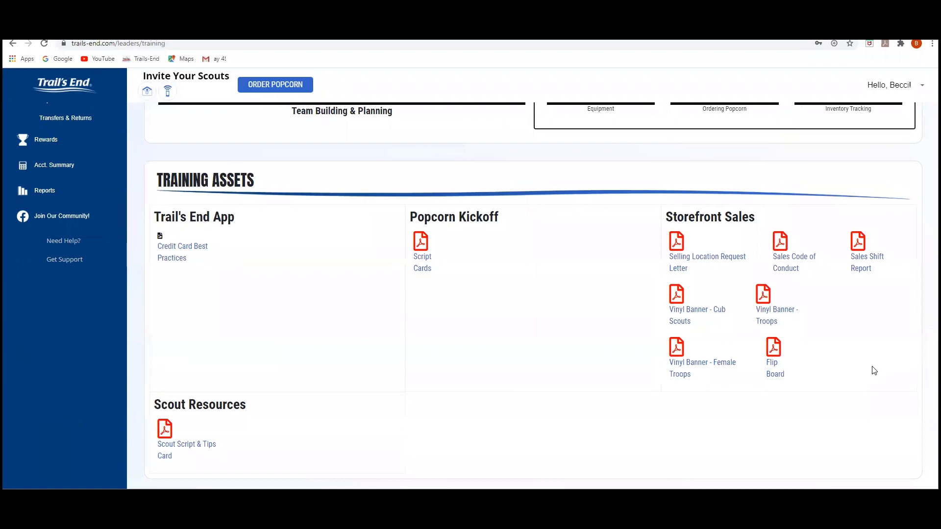
pyautogui.scroll(6, 874, 371)
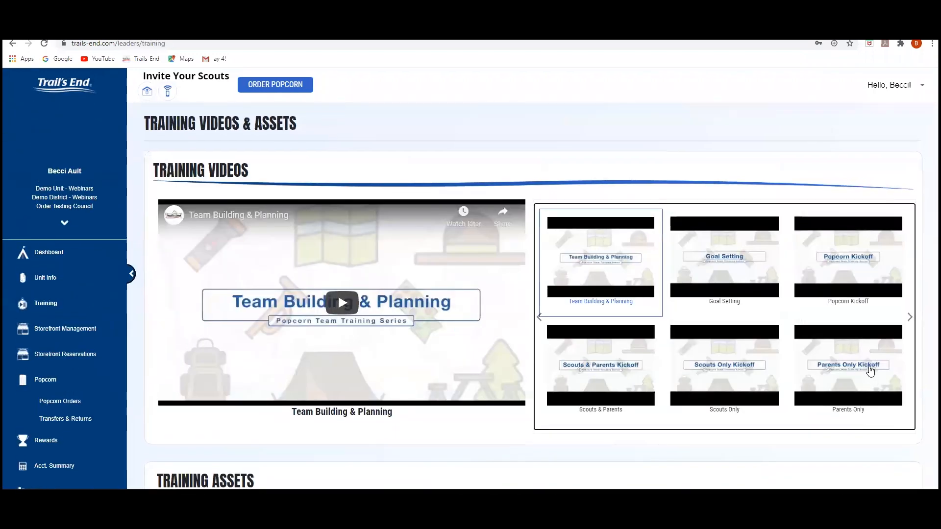
pyautogui.scroll(-3, 75, 275)
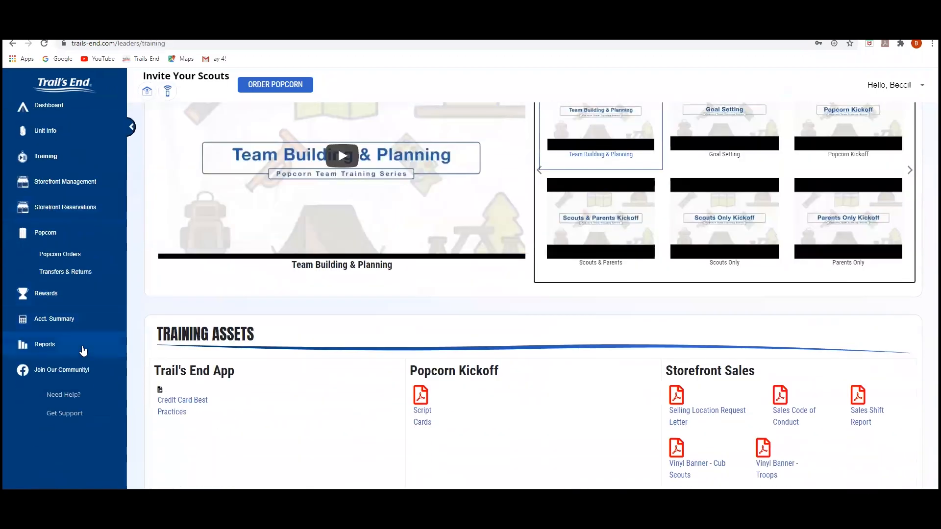
# Open the Trail's End Popcorn Community group on Facebook and read through its recent posts and comments
pyautogui.click(76, 371)
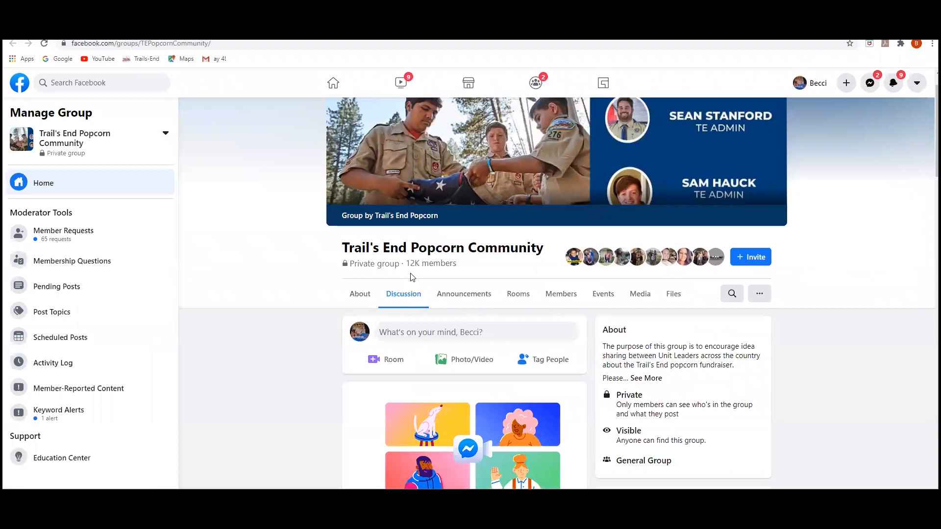
pyautogui.scroll(-2, 412, 278)
pyautogui.scroll(-1, 412, 277)
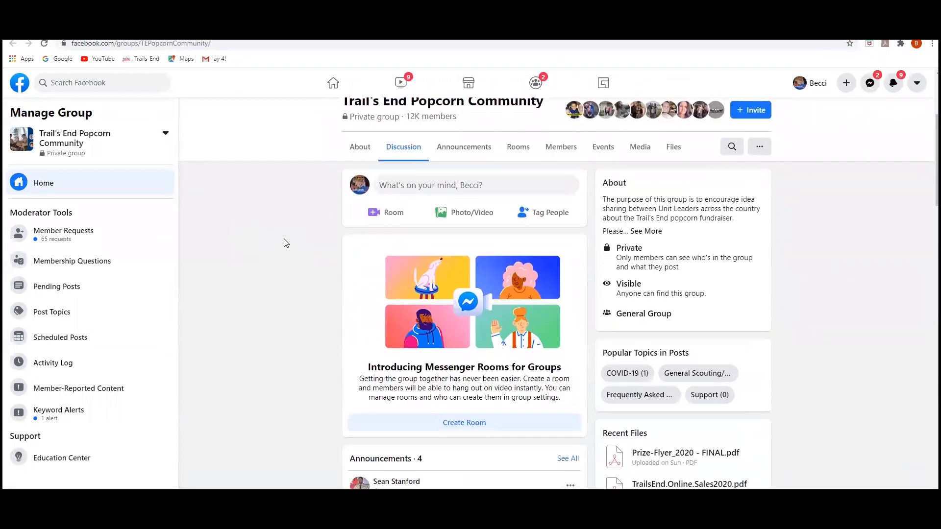
pyautogui.scroll(-5, 284, 240)
pyautogui.scroll(-8, 284, 241)
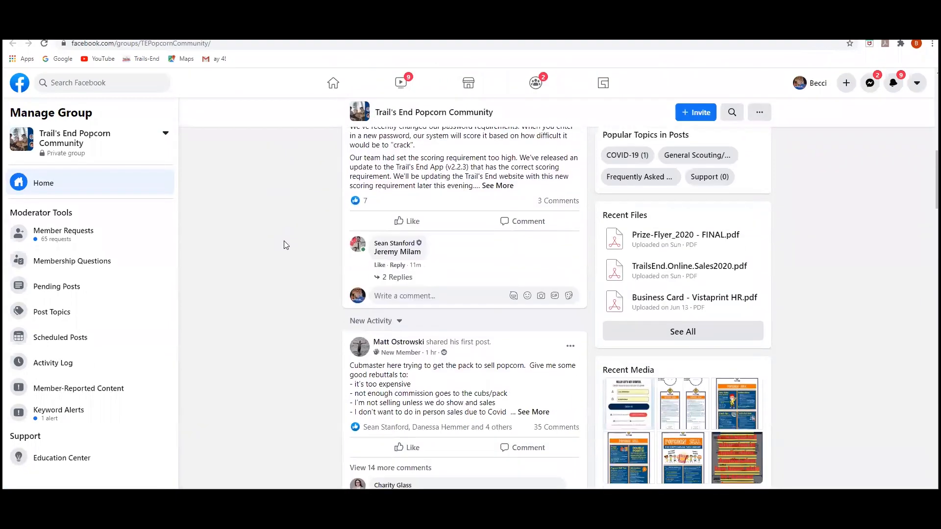
pyautogui.scroll(-10, 284, 240)
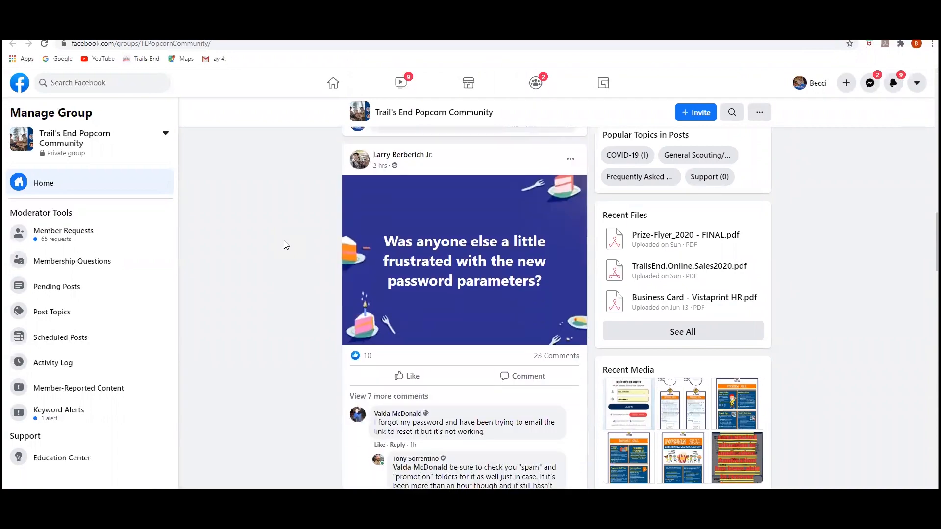
pyautogui.scroll(-10, 284, 244)
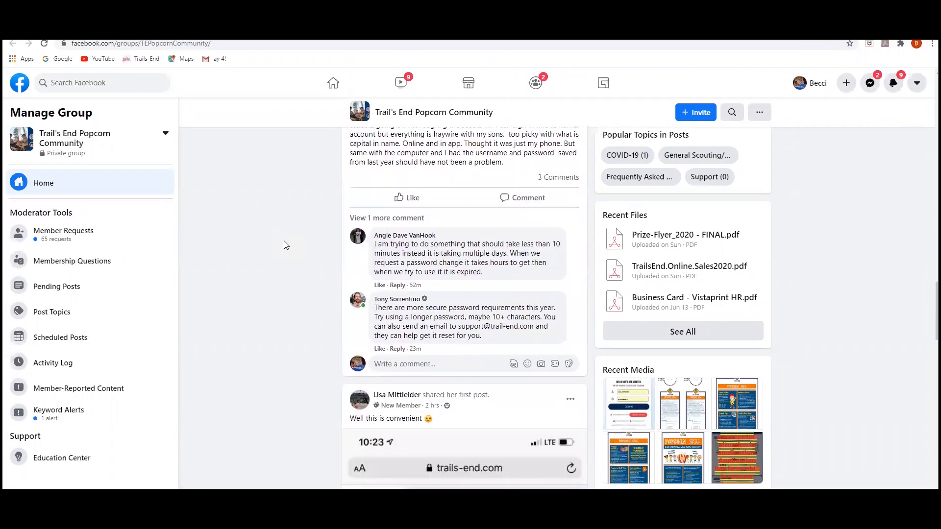
pyautogui.scroll(-12, 286, 245)
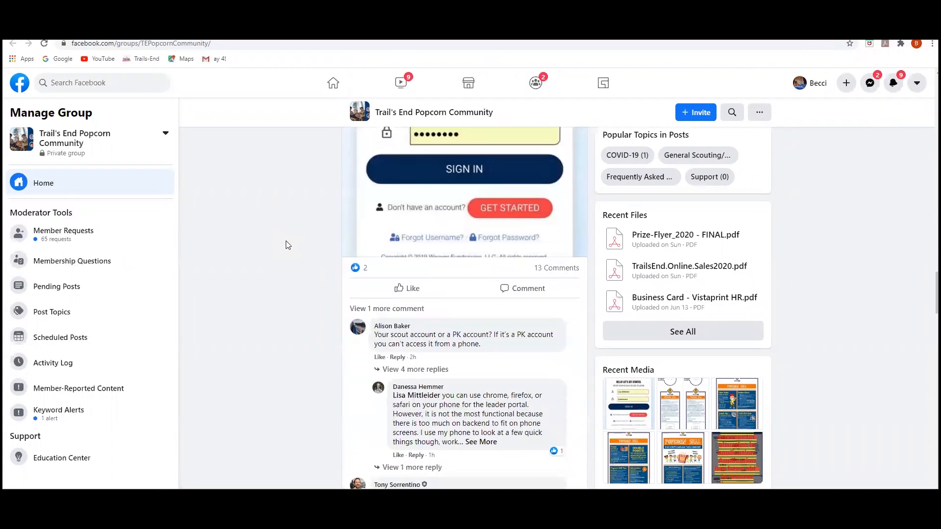
pyautogui.scroll(-6, 286, 245)
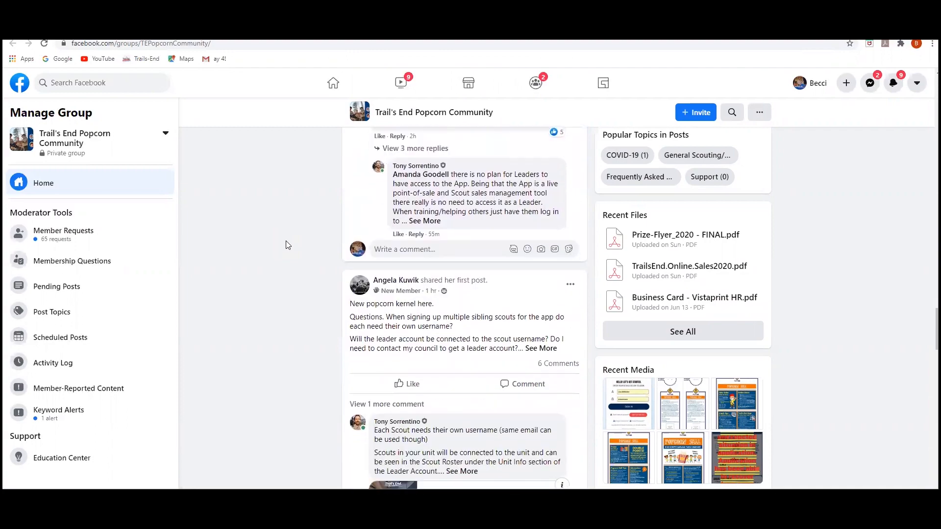
pyautogui.scroll(-5, 288, 245)
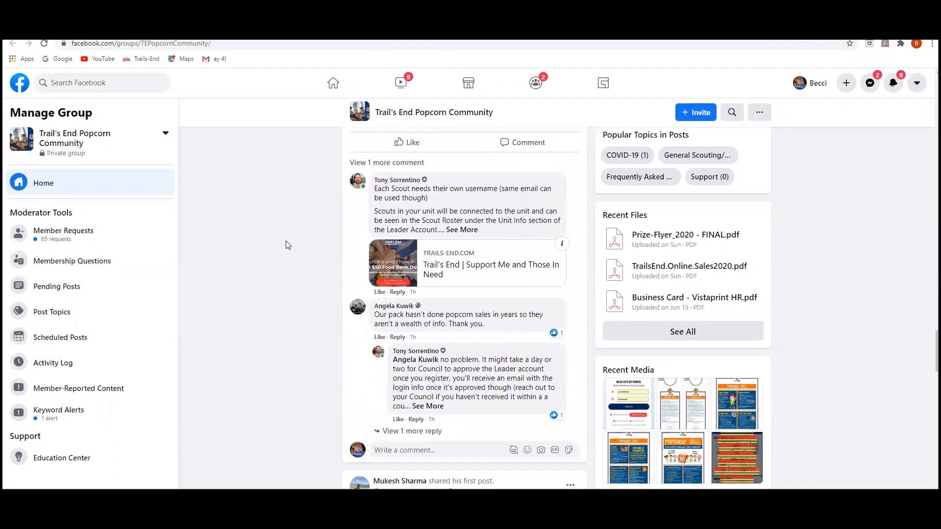
pyautogui.scroll(-8, 288, 245)
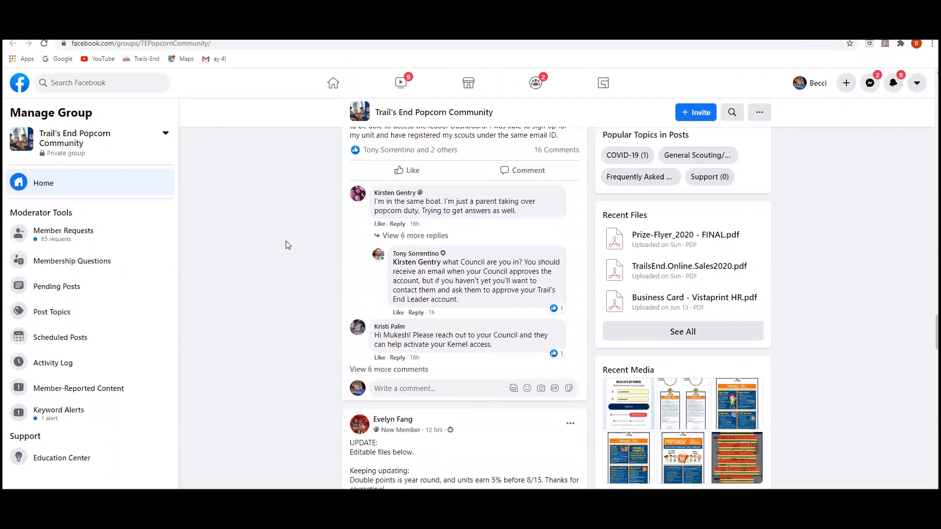
pyautogui.scroll(-5, 288, 245)
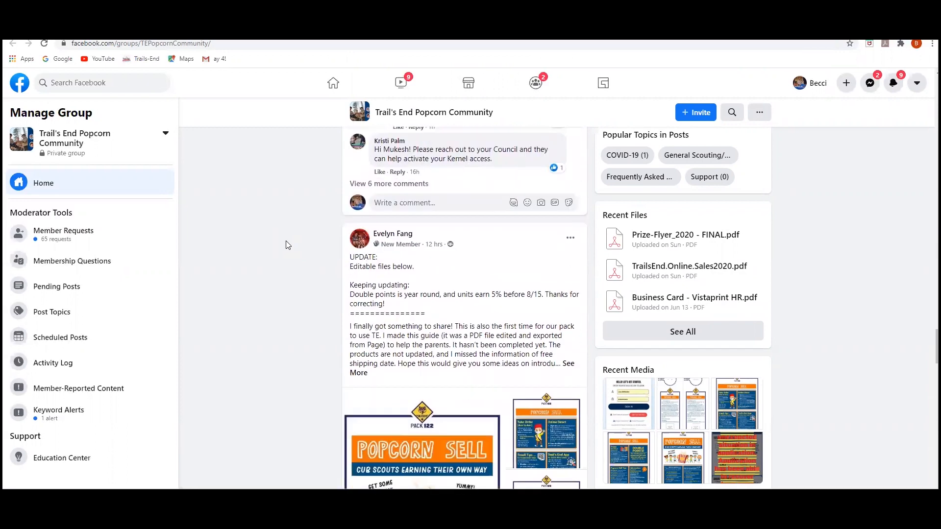
pyautogui.scroll(-1, 288, 245)
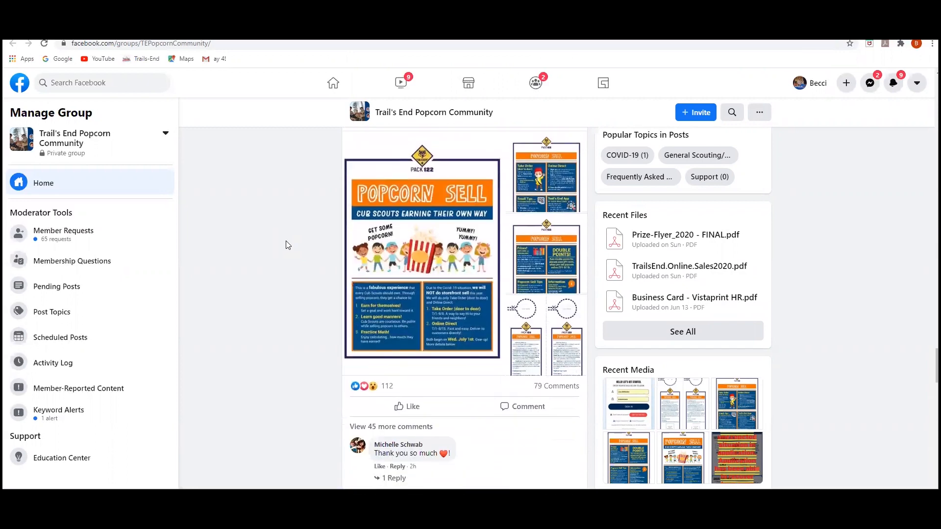
pyautogui.scroll(-6, 287, 245)
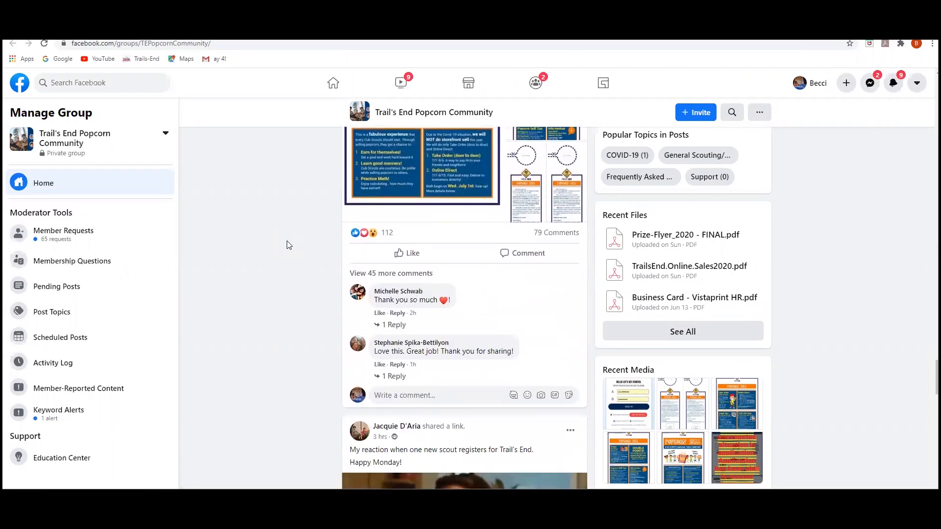
pyautogui.scroll(-2, 287, 241)
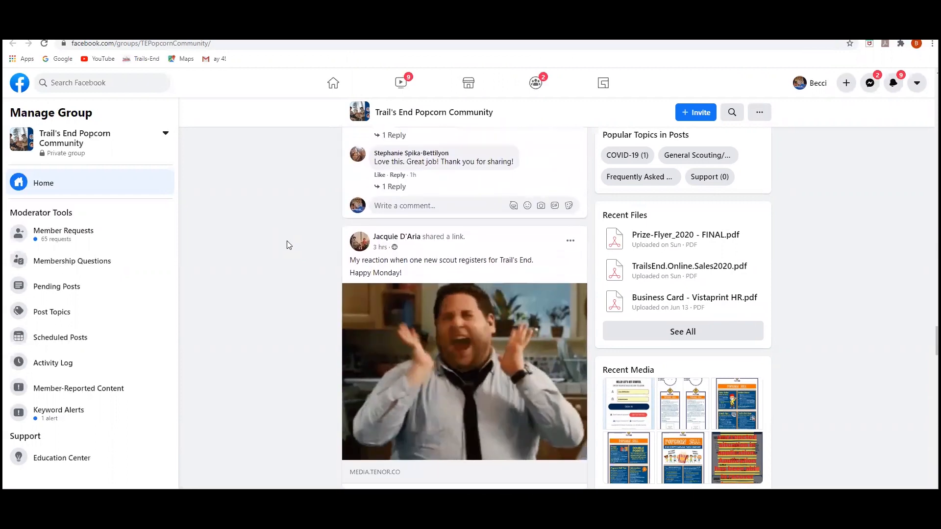
pyautogui.scroll(-1, 288, 241)
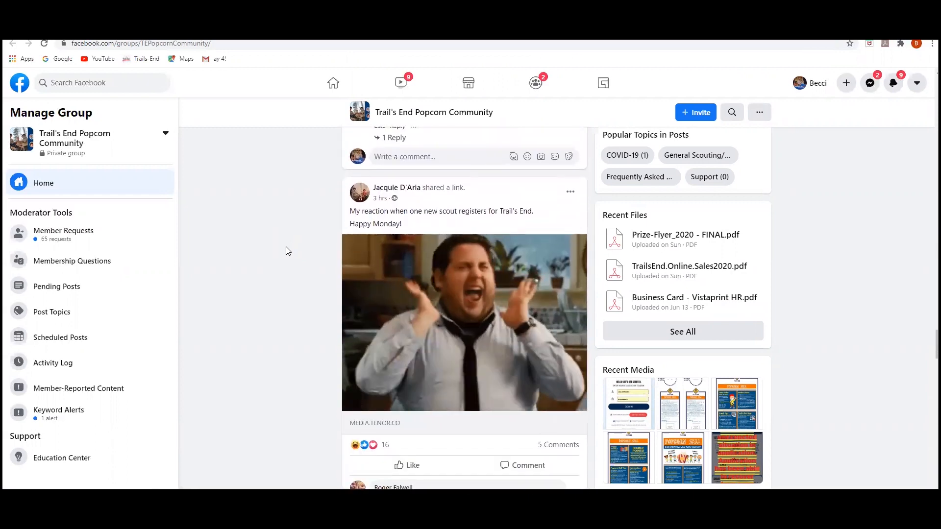
pyautogui.scroll(-2, 288, 252)
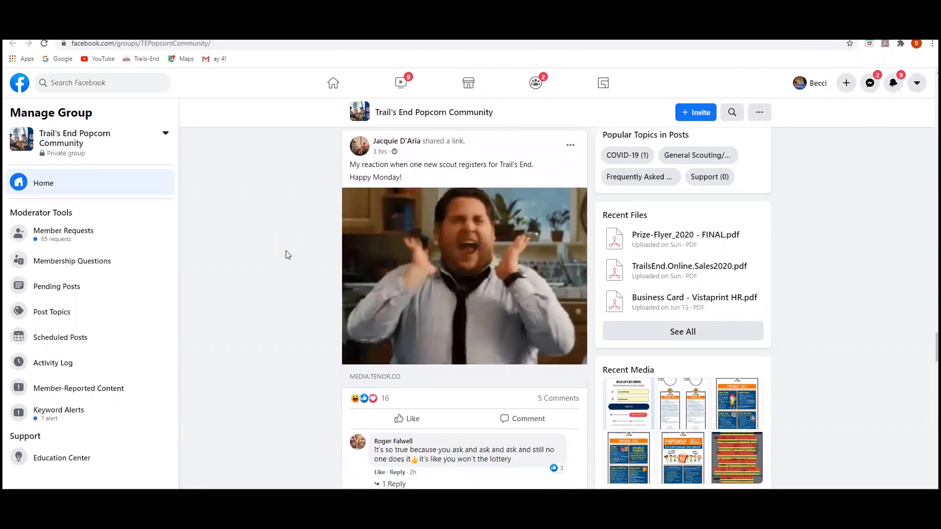
pyautogui.scroll(-3, 286, 251)
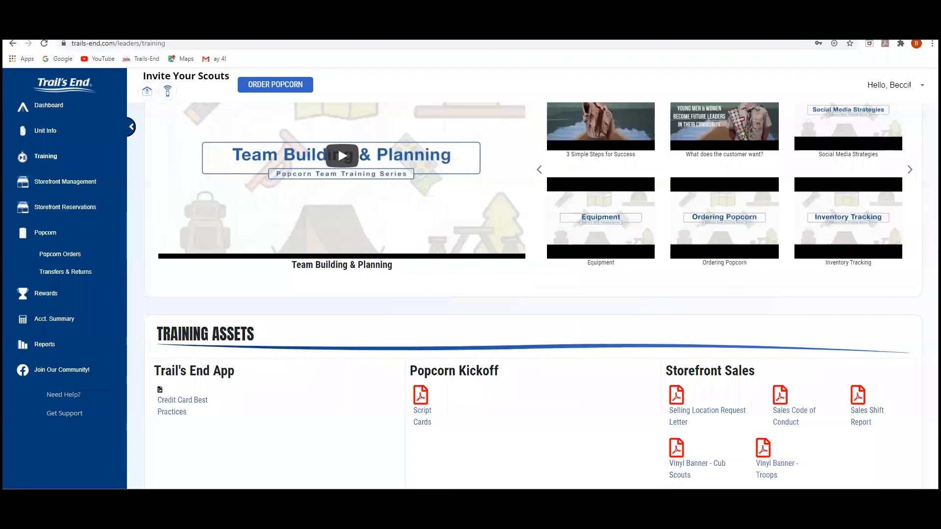
# Start a new popcorn order for the 2020 Selling Campaign with the Addtl Order Test delivery and acknowledge the donation shortage notice
pyautogui.click(52, 232)
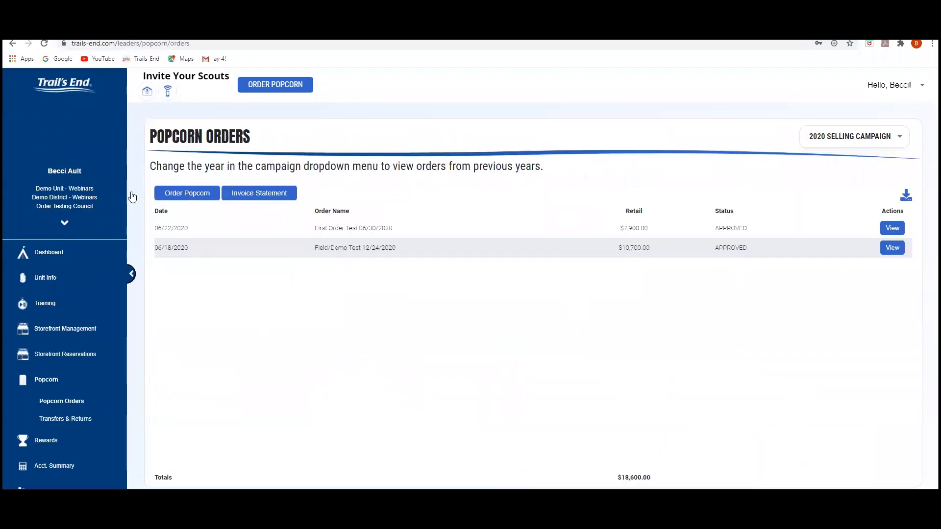
pyautogui.click(192, 194)
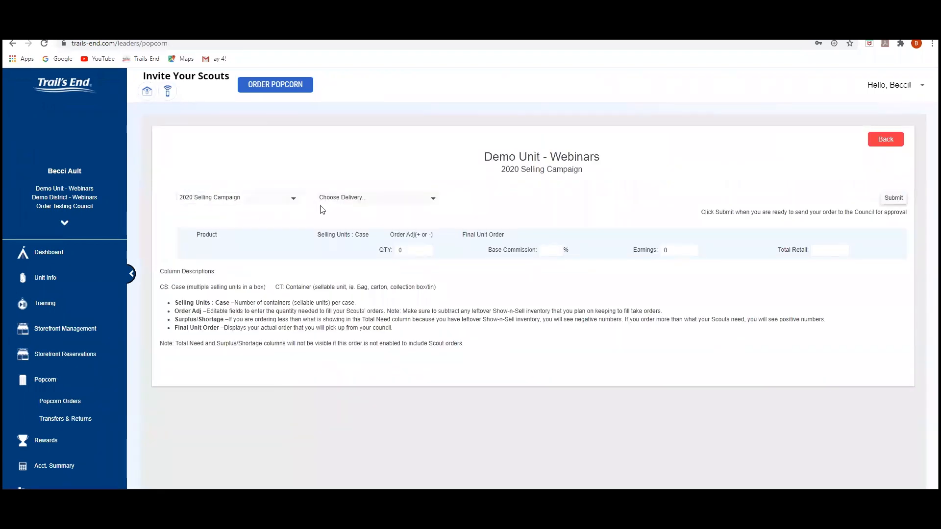
pyautogui.click(337, 204)
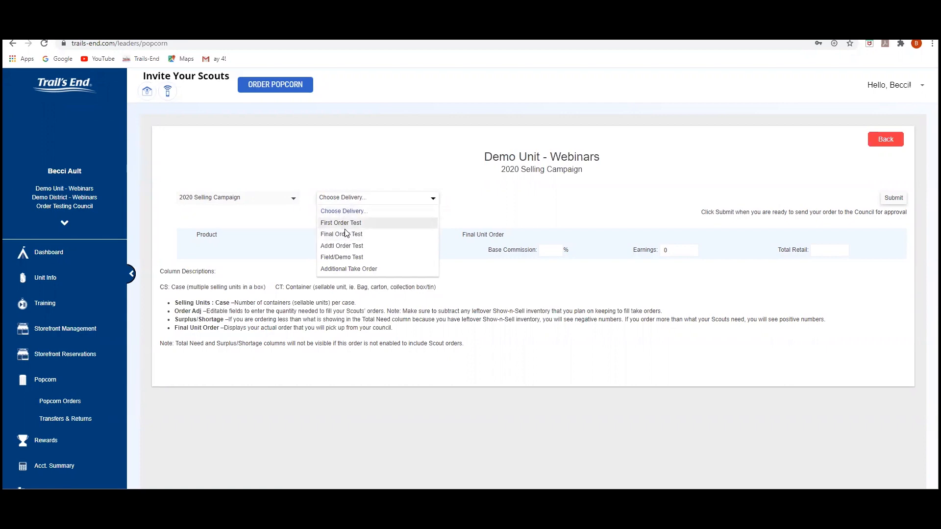
pyautogui.click(339, 246)
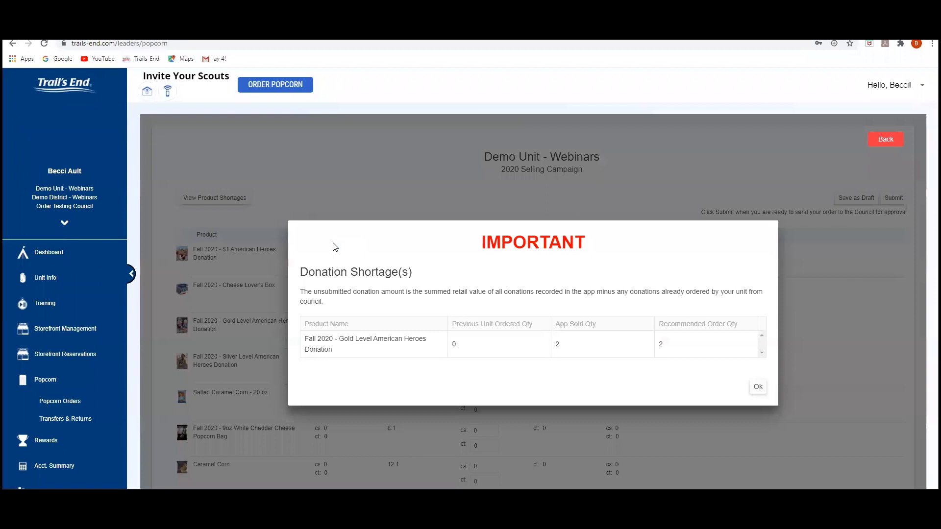
pyautogui.click(758, 387)
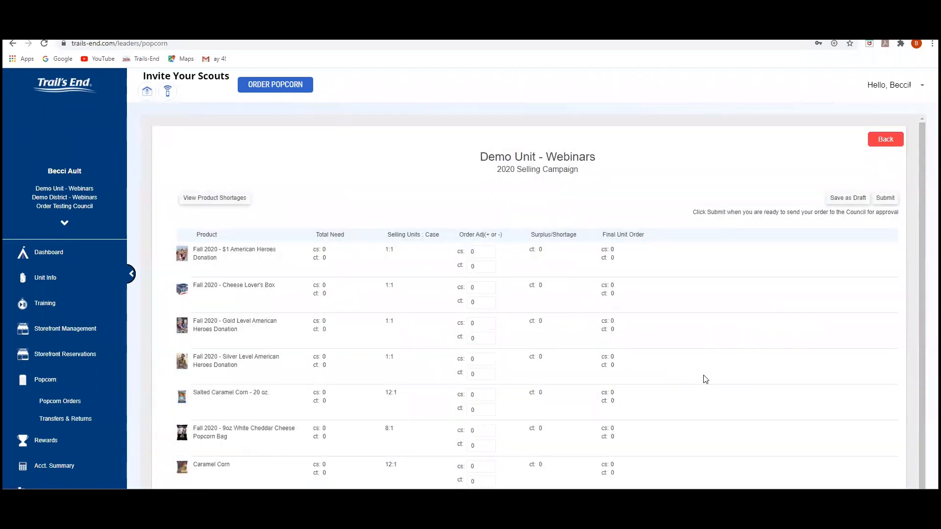
# Enter order adjustments of 5 cases each for Cheese Lover's Box, Salted Caramel Corn, 9oz White Cheddar Cheese Popcorn Bag and Caramel Corn
pyautogui.click(497, 291)
pyautogui.write('5')
pyautogui.press('Tab')
pyautogui.press('Tab')
pyautogui.press('Tab')
pyautogui.press('Tab')
pyautogui.press('Tab')
pyautogui.press('Tab')
pyautogui.write('5')
pyautogui.press('Tab')
pyautogui.press('Tab')
pyautogui.write('5')
pyautogui.press('Tab')
pyautogui.press('Tab')
pyautogui.write('5')
# Submit the order through the military donations reminder, choose to edit it, and acknowledge the donation shortage notice
pyautogui.click(885, 199)
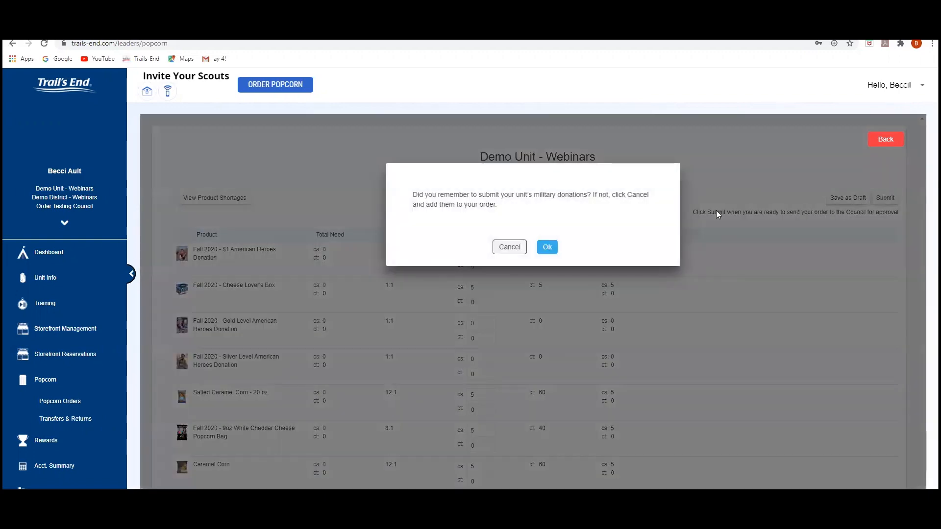
pyautogui.click(547, 247)
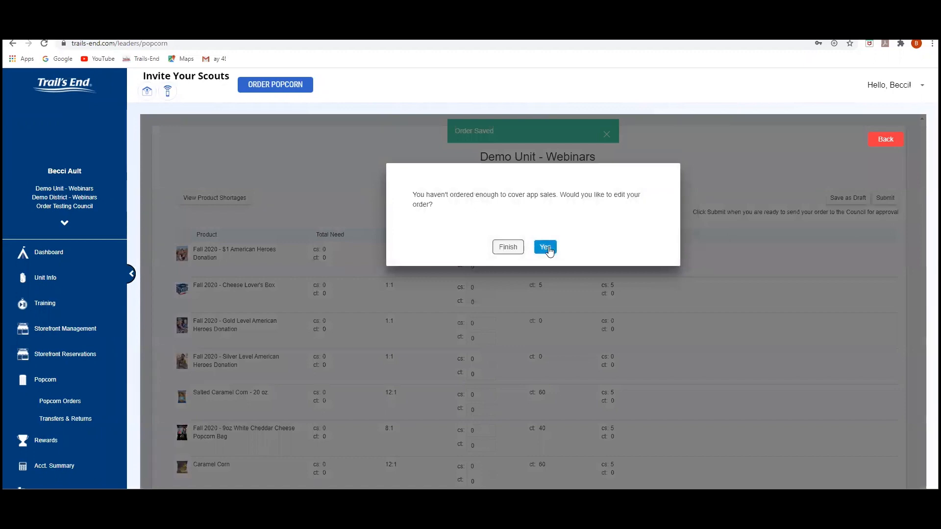
pyautogui.click(546, 247)
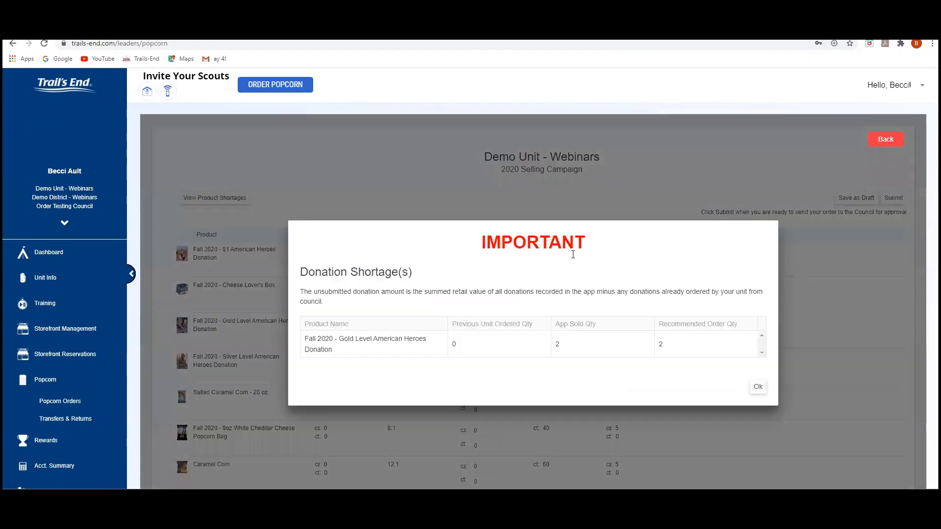
pyautogui.click(757, 387)
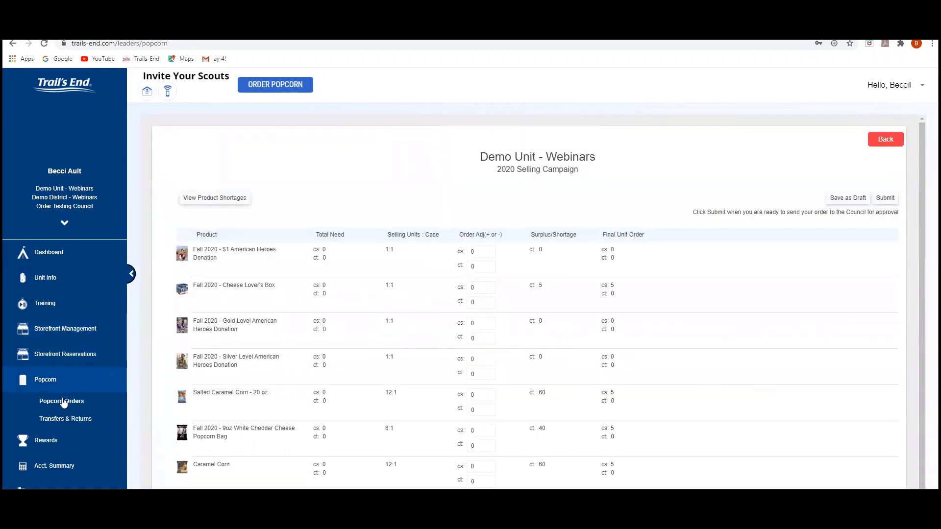
# Review the unit's popcorn orders and the Transfers and Returns page with its status filter options, ending back at the orders list
pyautogui.click(64, 401)
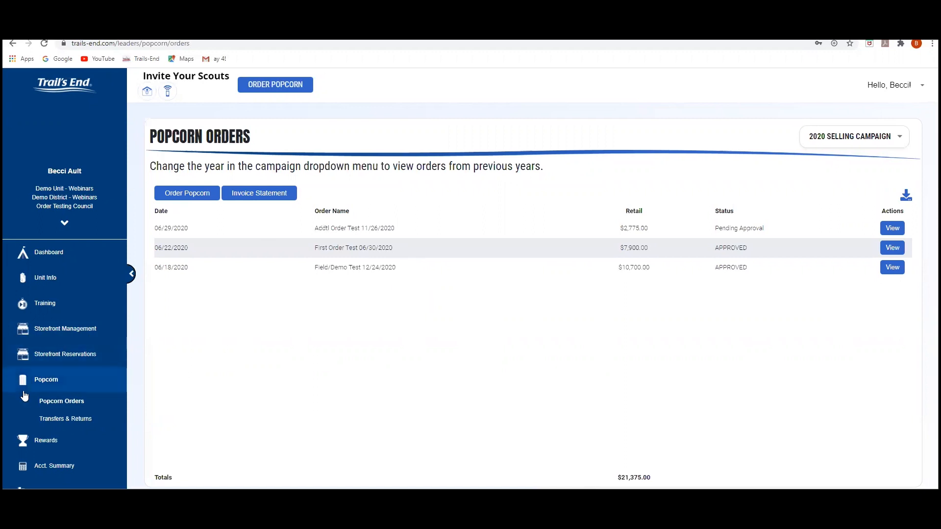
pyautogui.click(45, 419)
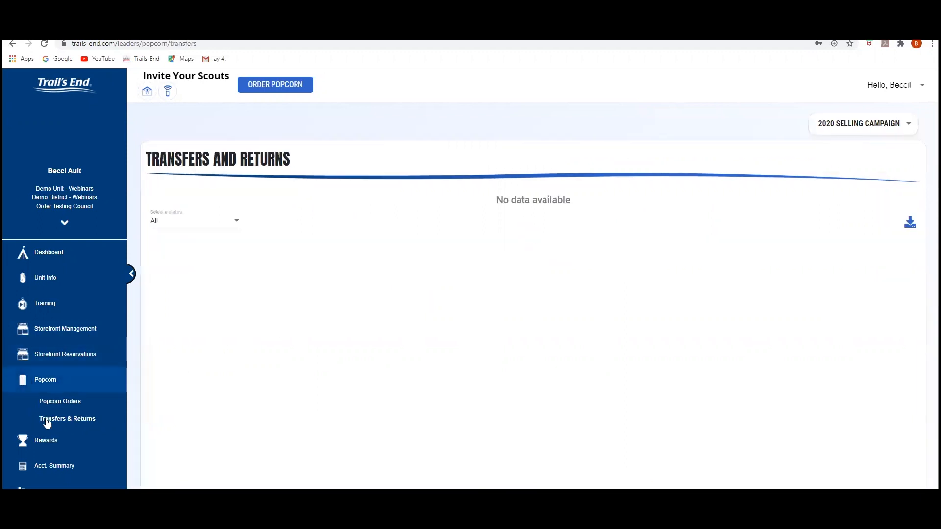
pyautogui.click(214, 226)
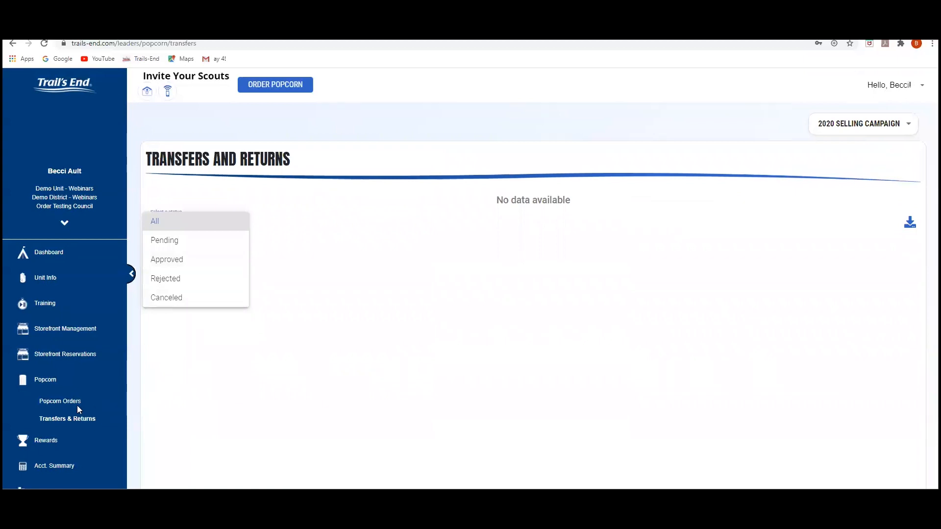
pyautogui.click(46, 376)
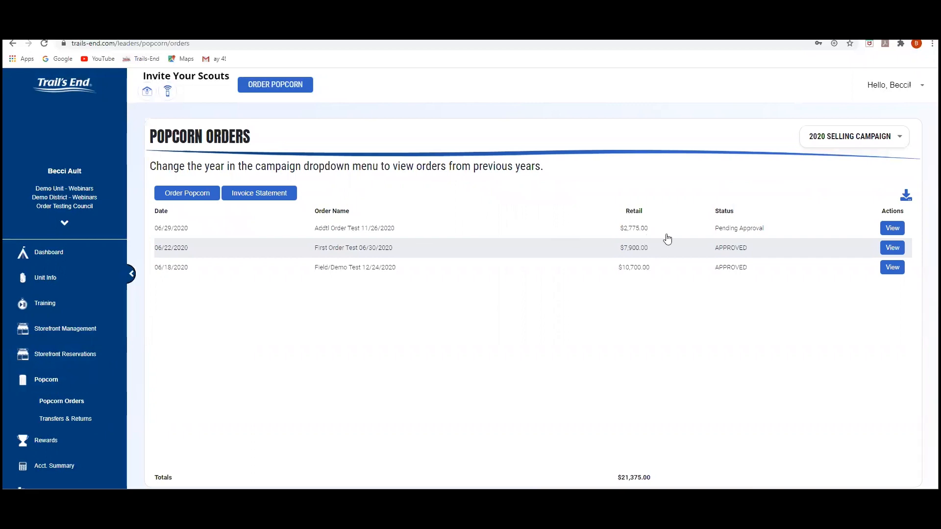
# Open the First Order Test 06/30/2020 order and try adjustments of 5 cases for Cheese Lover's Box and Salted Caramel Corn
pyautogui.click(891, 249)
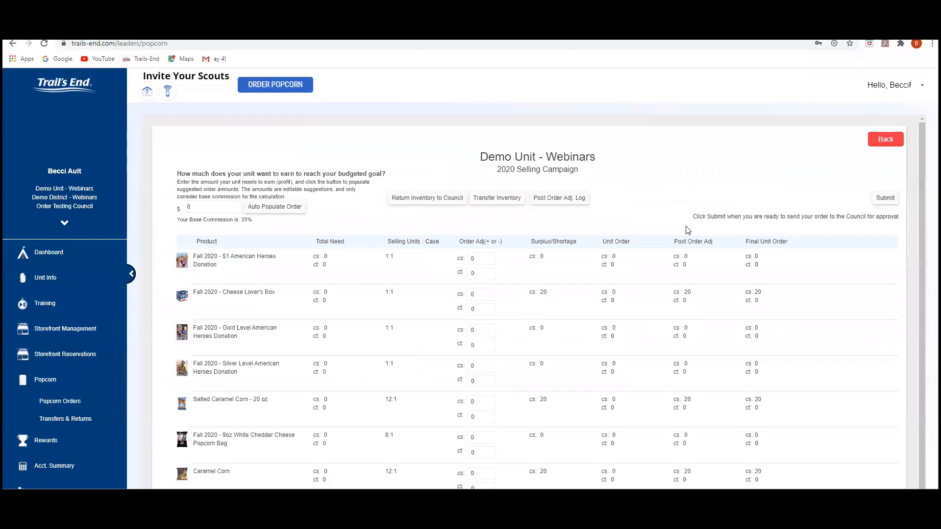
pyautogui.click(490, 295)
pyautogui.write('5')
pyautogui.click(472, 405)
pyautogui.write('5')
# Start an inventory transfer to Demo Unit - Webinars in Demo District - Webinars, and return to the popcorn orders list without submitting it
pyautogui.click(500, 198)
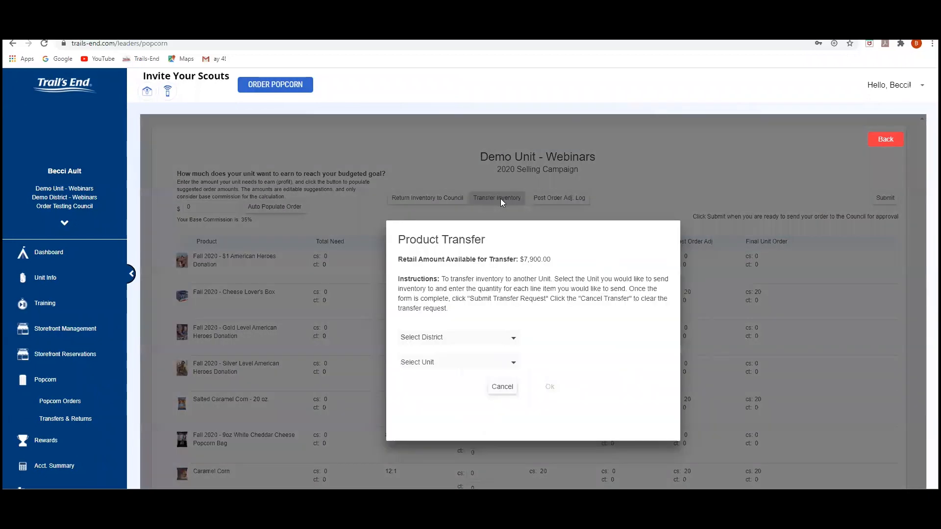
pyautogui.click(504, 339)
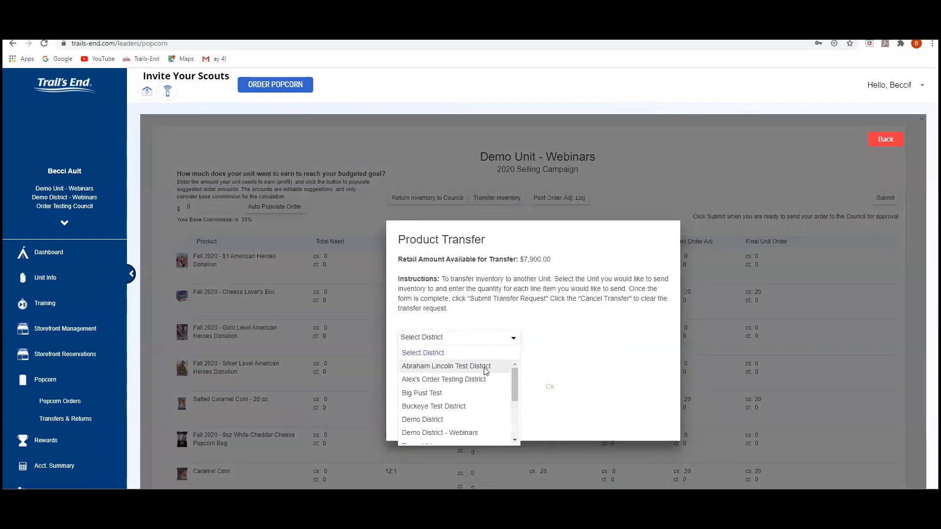
pyautogui.click(464, 432)
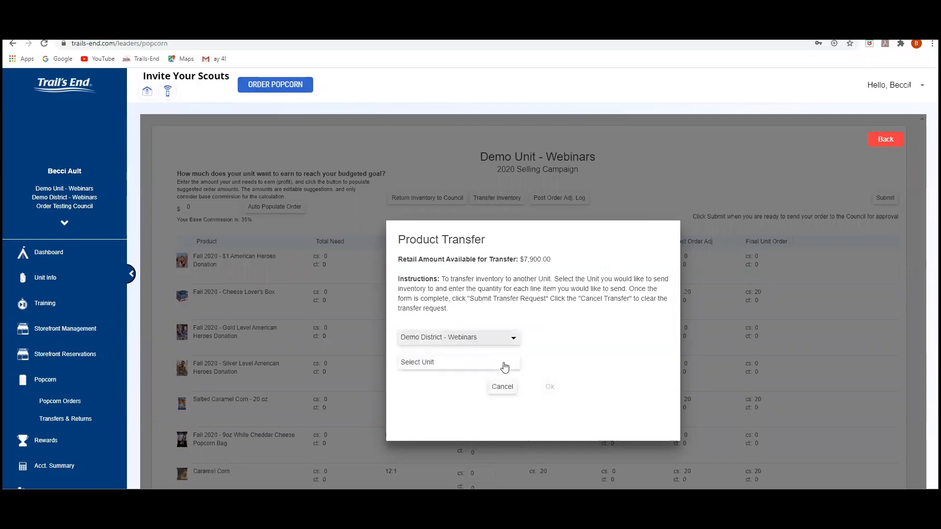
pyautogui.click(505, 367)
pyautogui.click(484, 389)
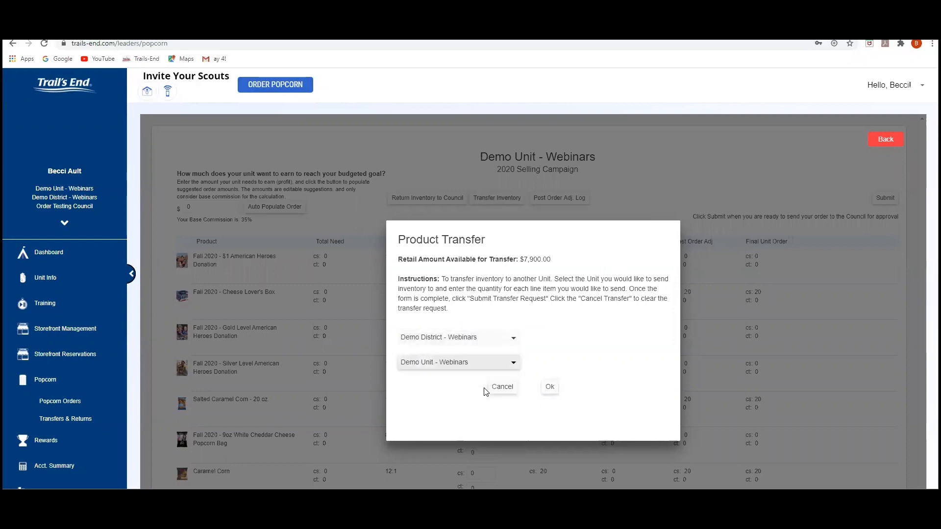
pyautogui.click(550, 387)
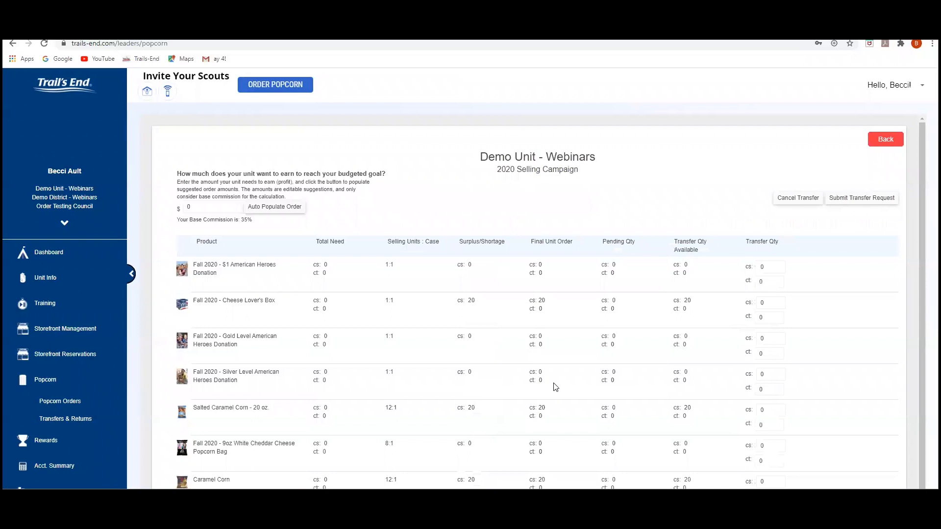
pyautogui.click(87, 384)
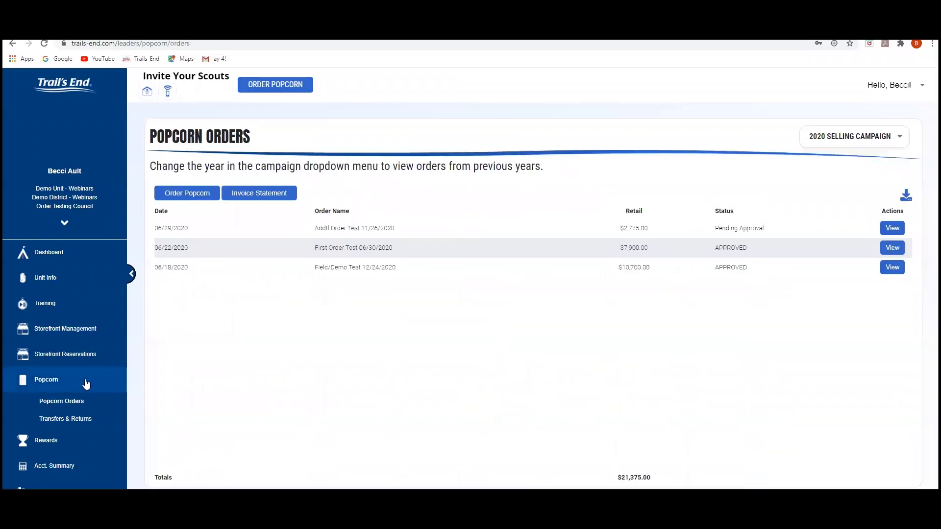